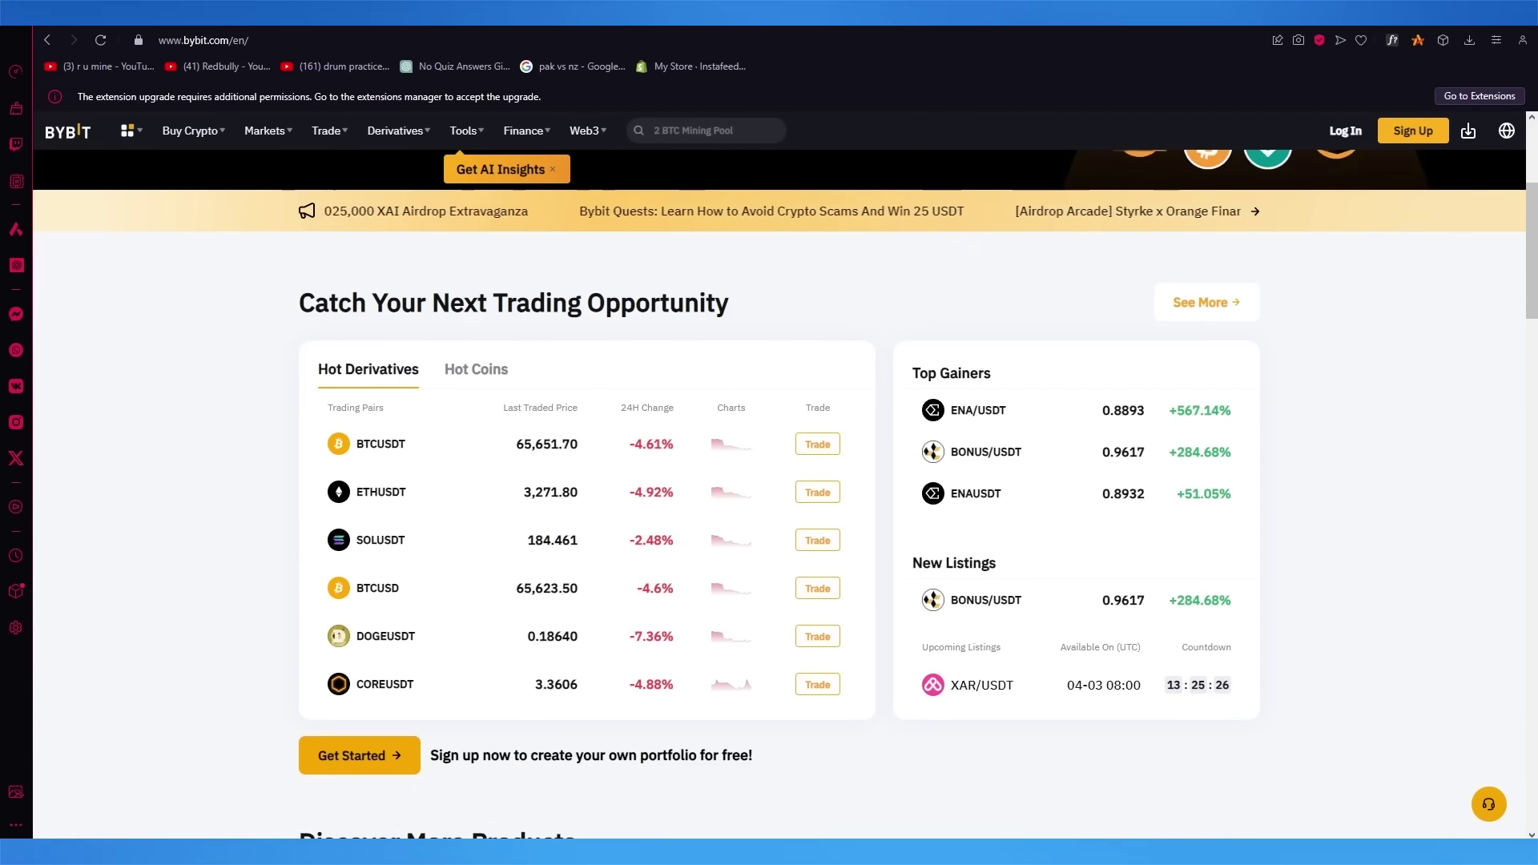
Open the Create Account form in e-mail mode and paste the e-mail address
scroll(817, 463, up, 3)
scroll(817, 463, up, 1)
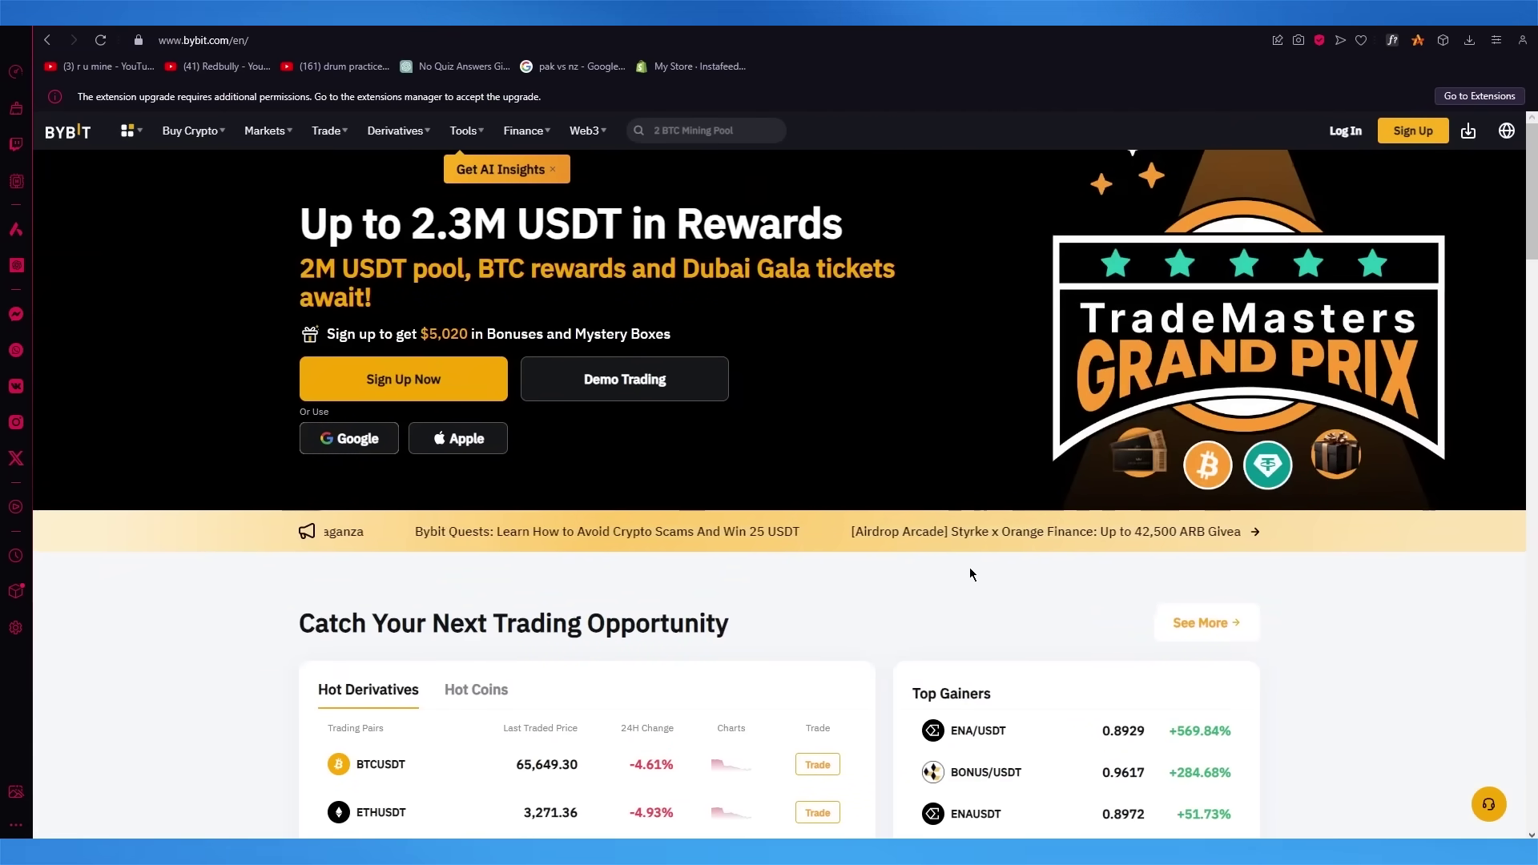
scroll(922, 420, down, 9)
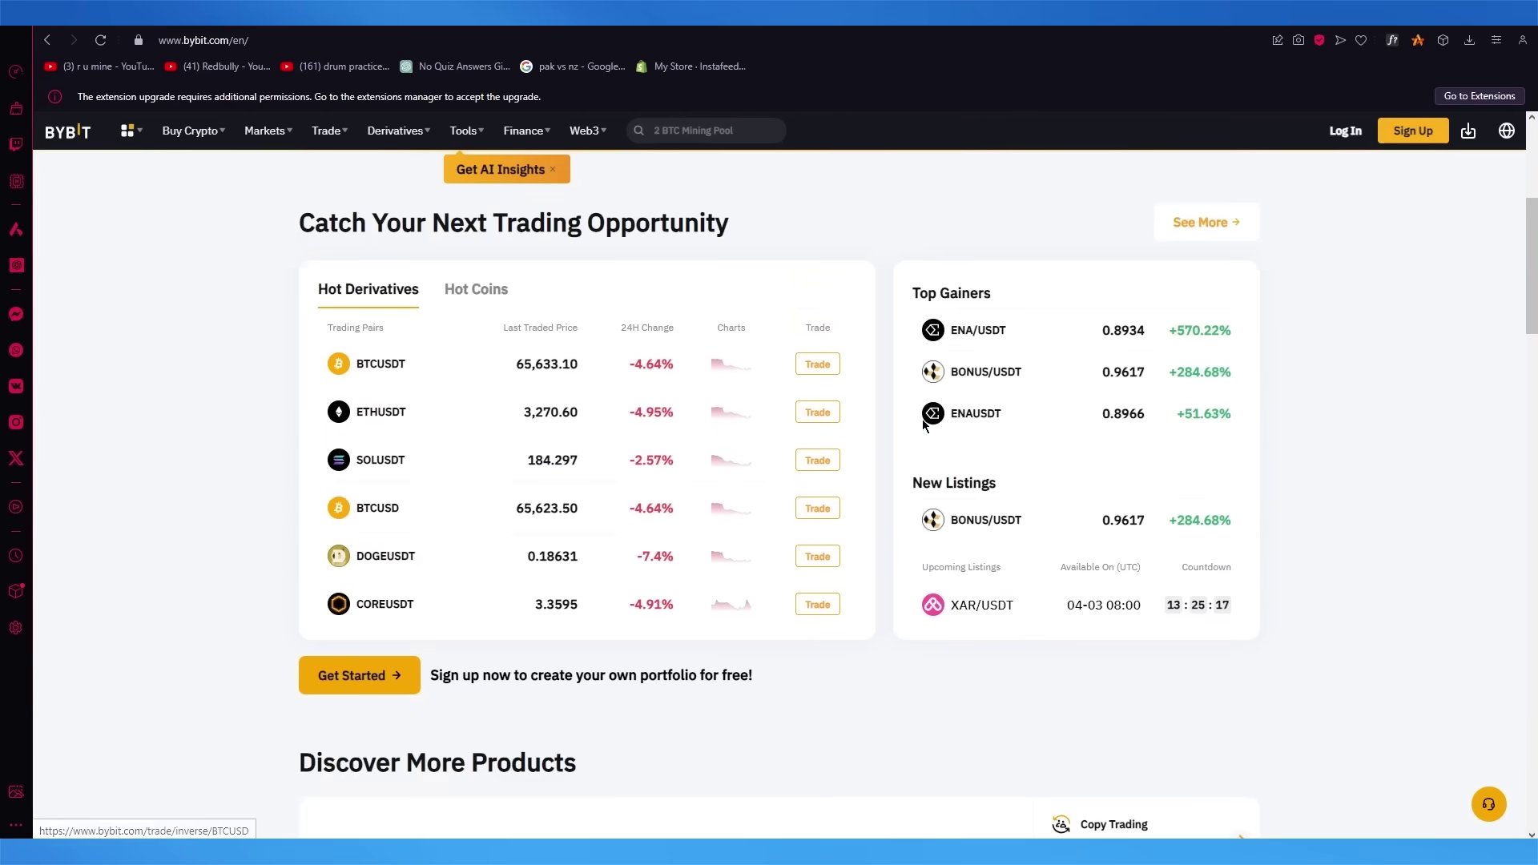
scroll(243, 415, up, 9)
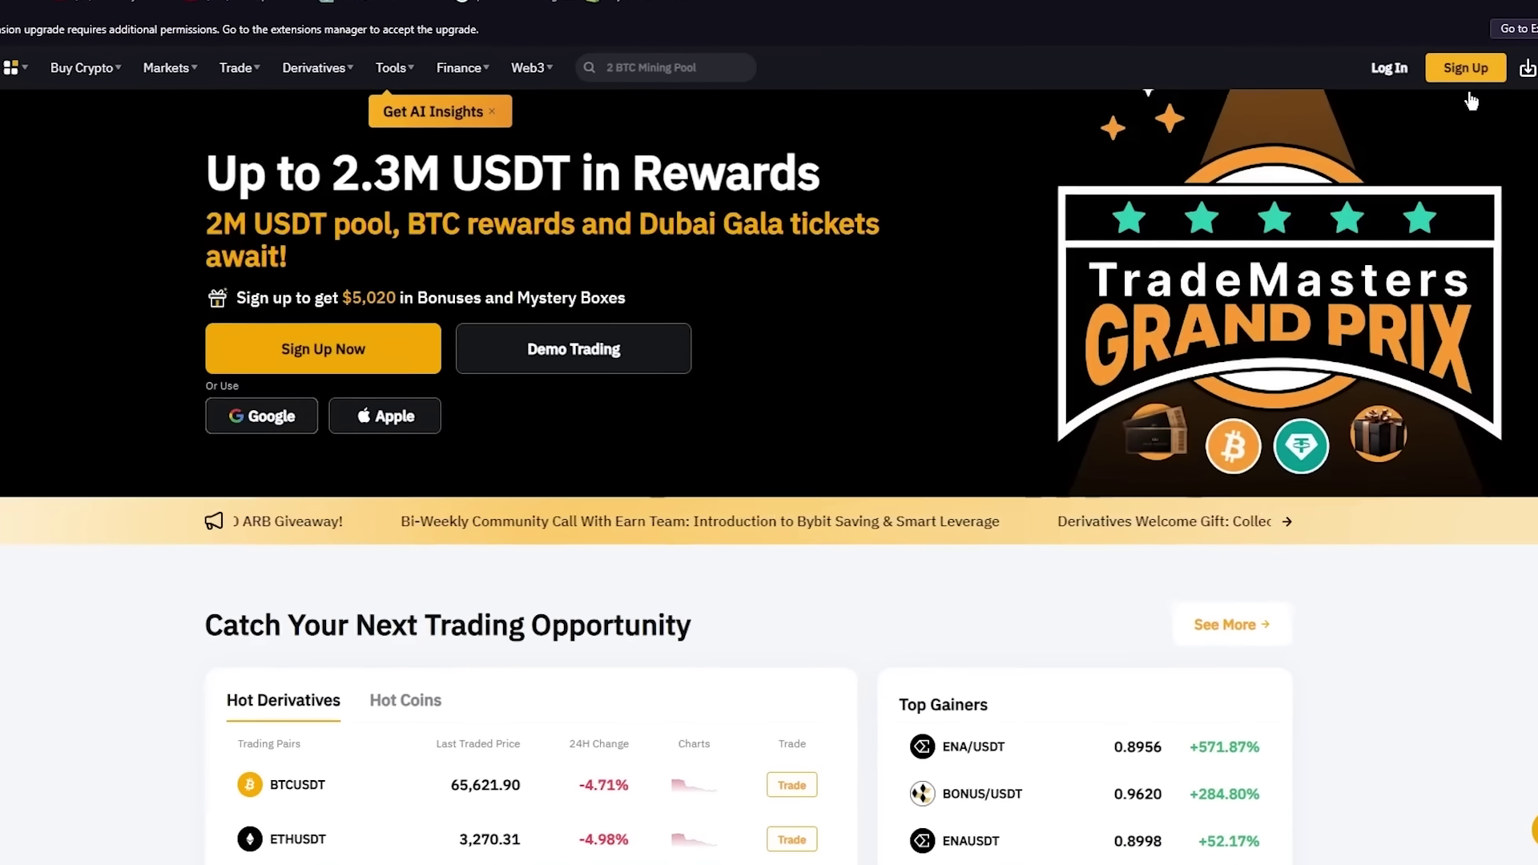
click(1466, 69)
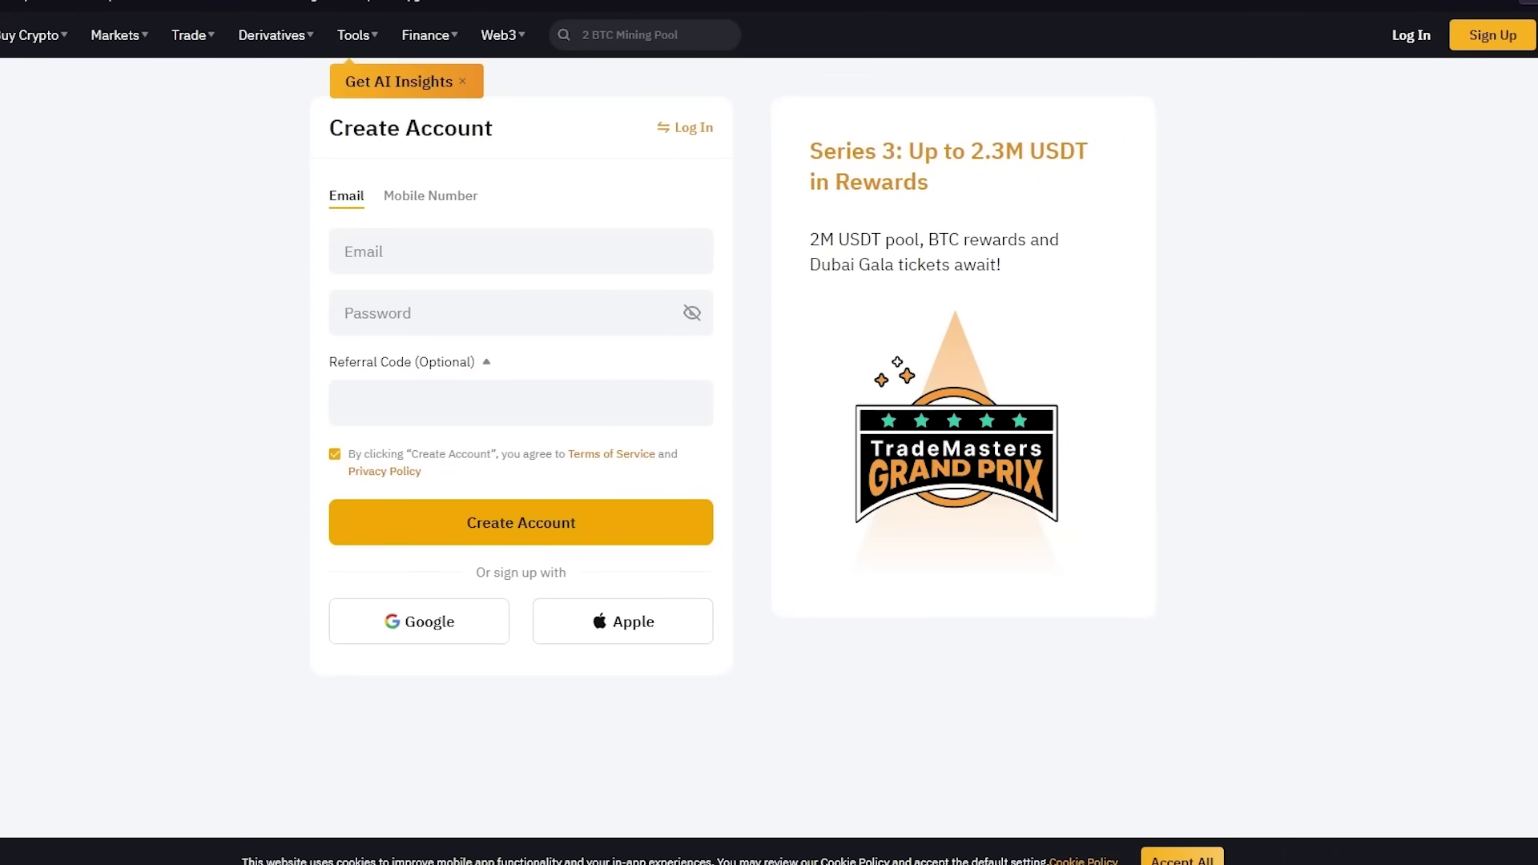
click(491, 262)
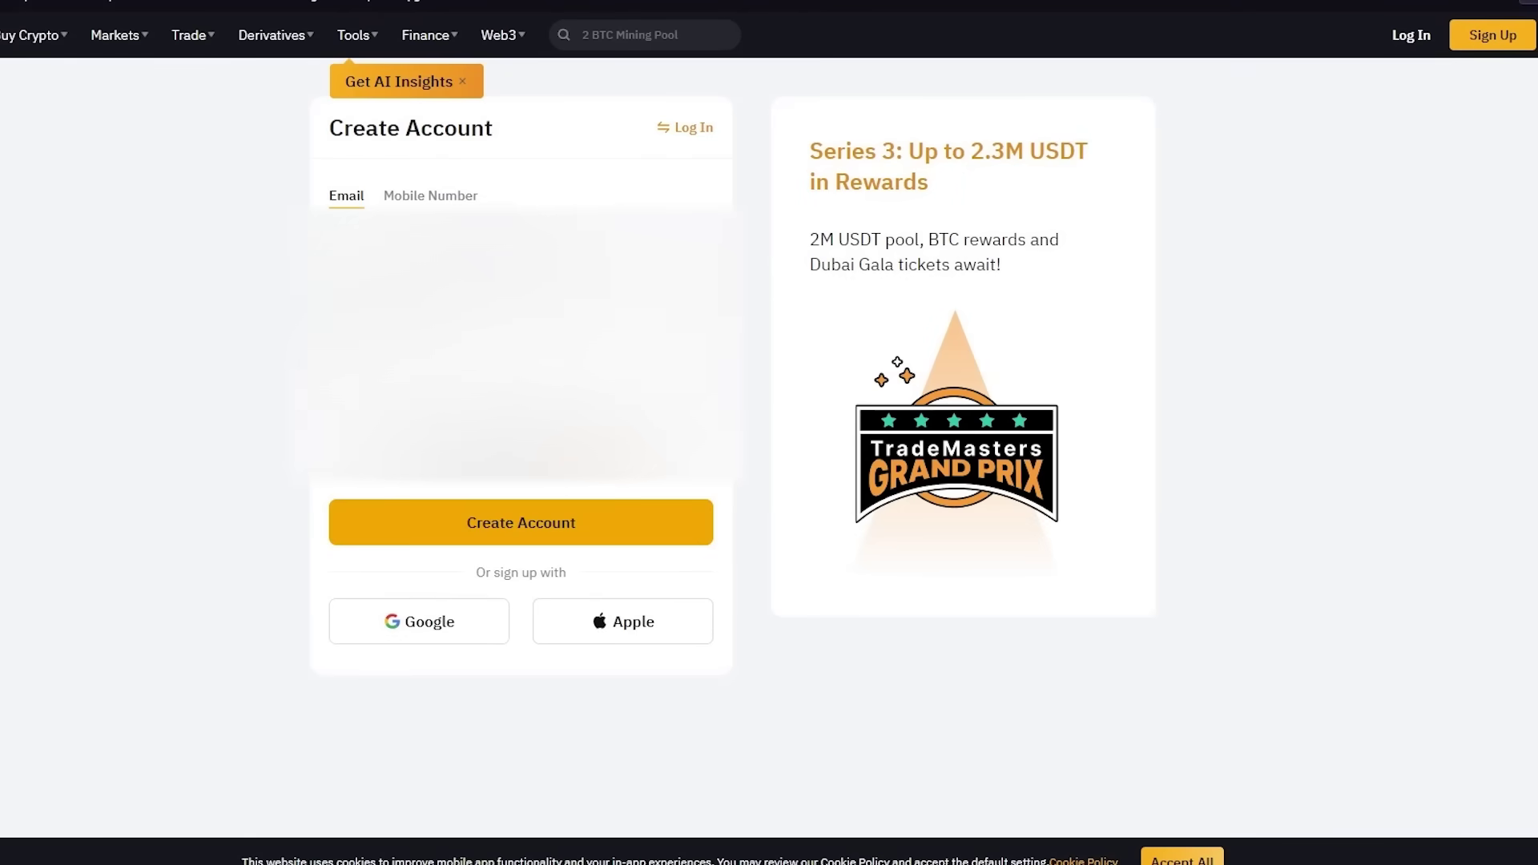
click(414, 200)
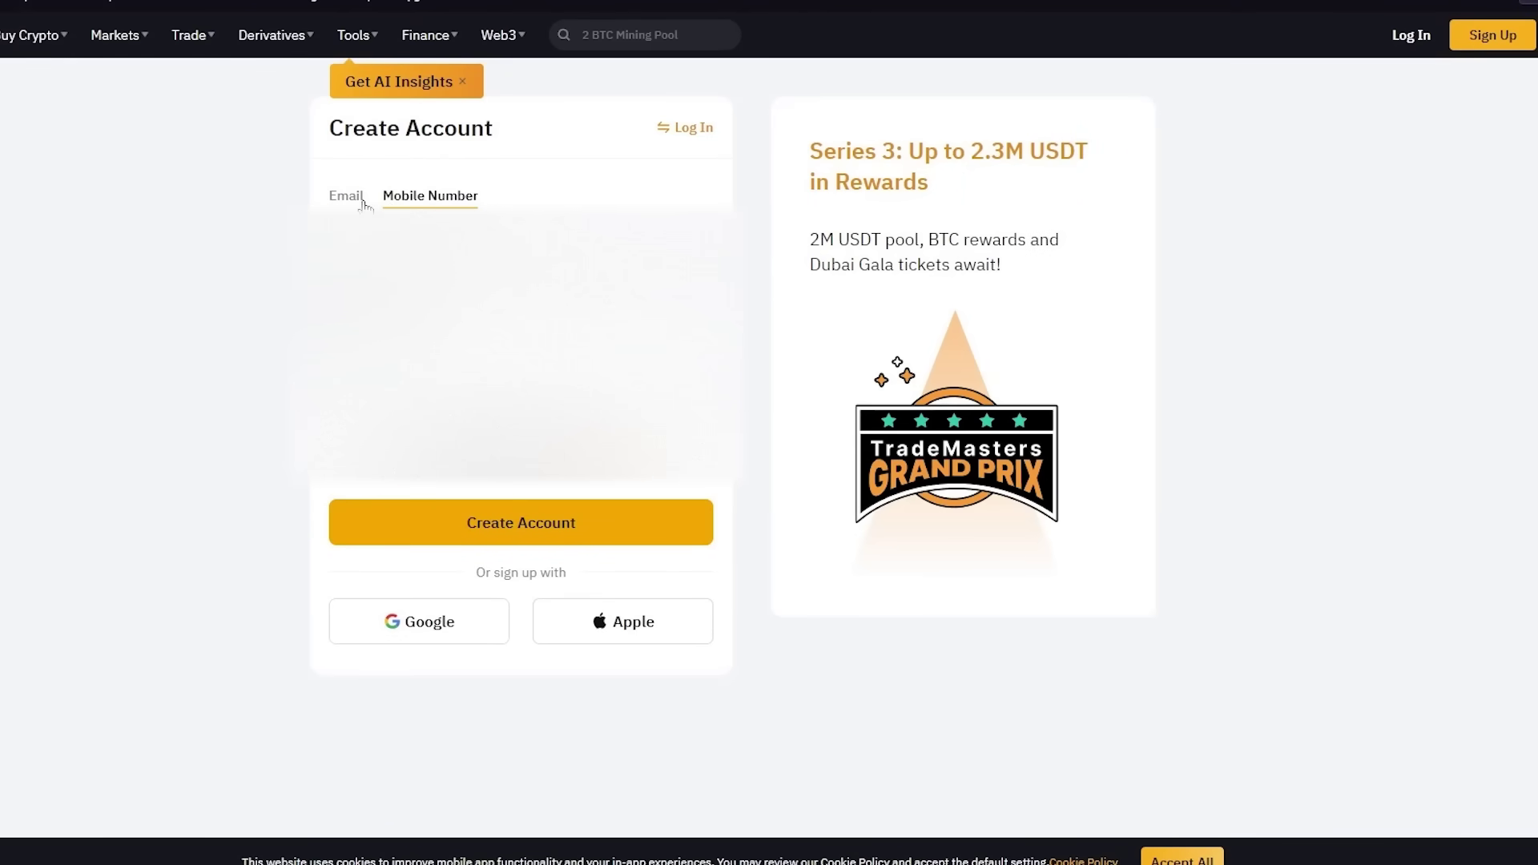
click(350, 202)
right_click(413, 264)
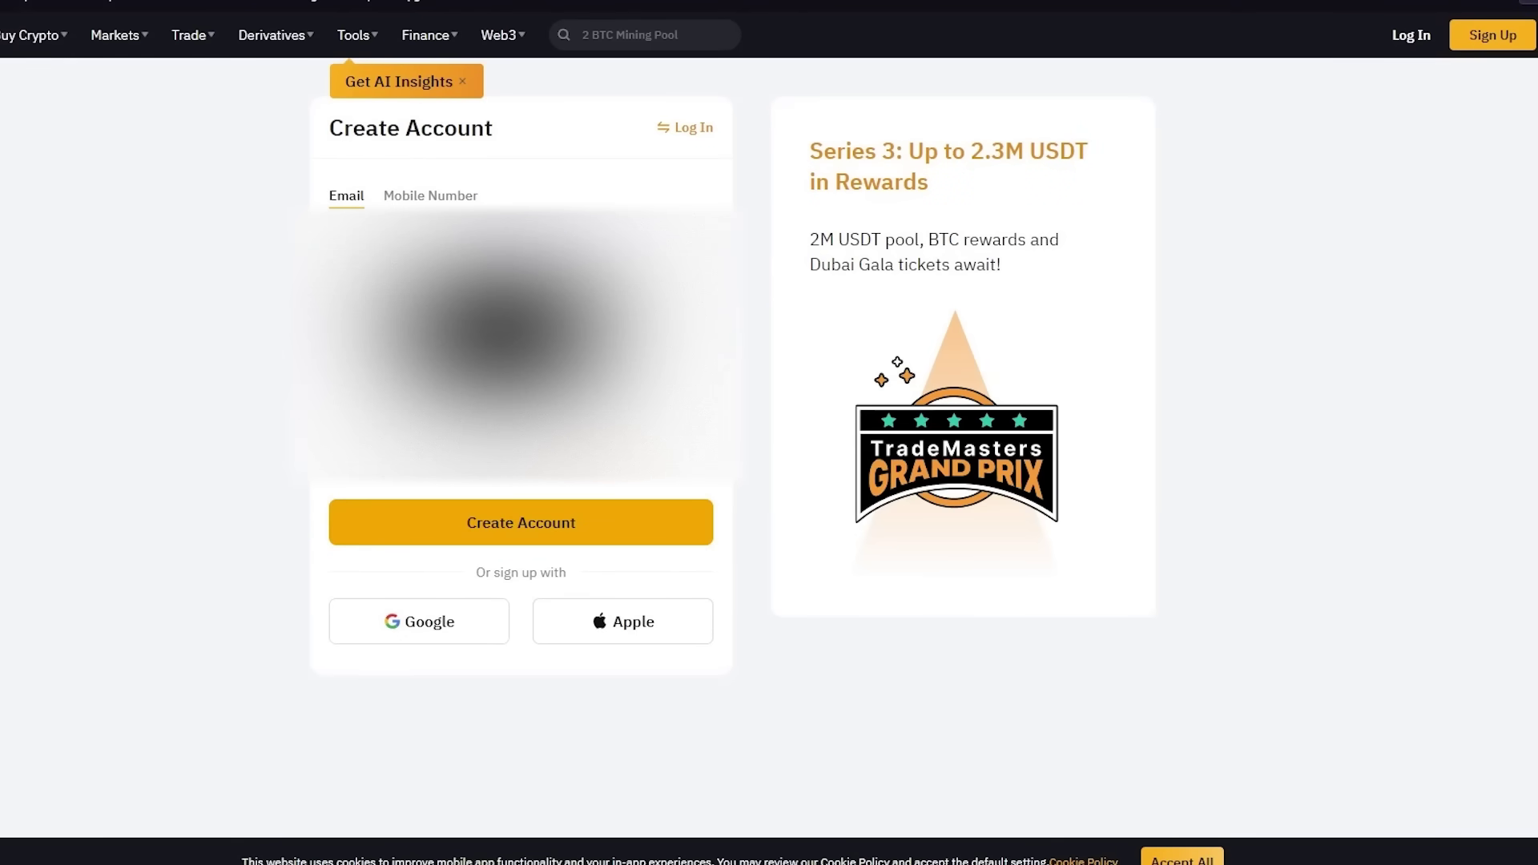
key(Escape)
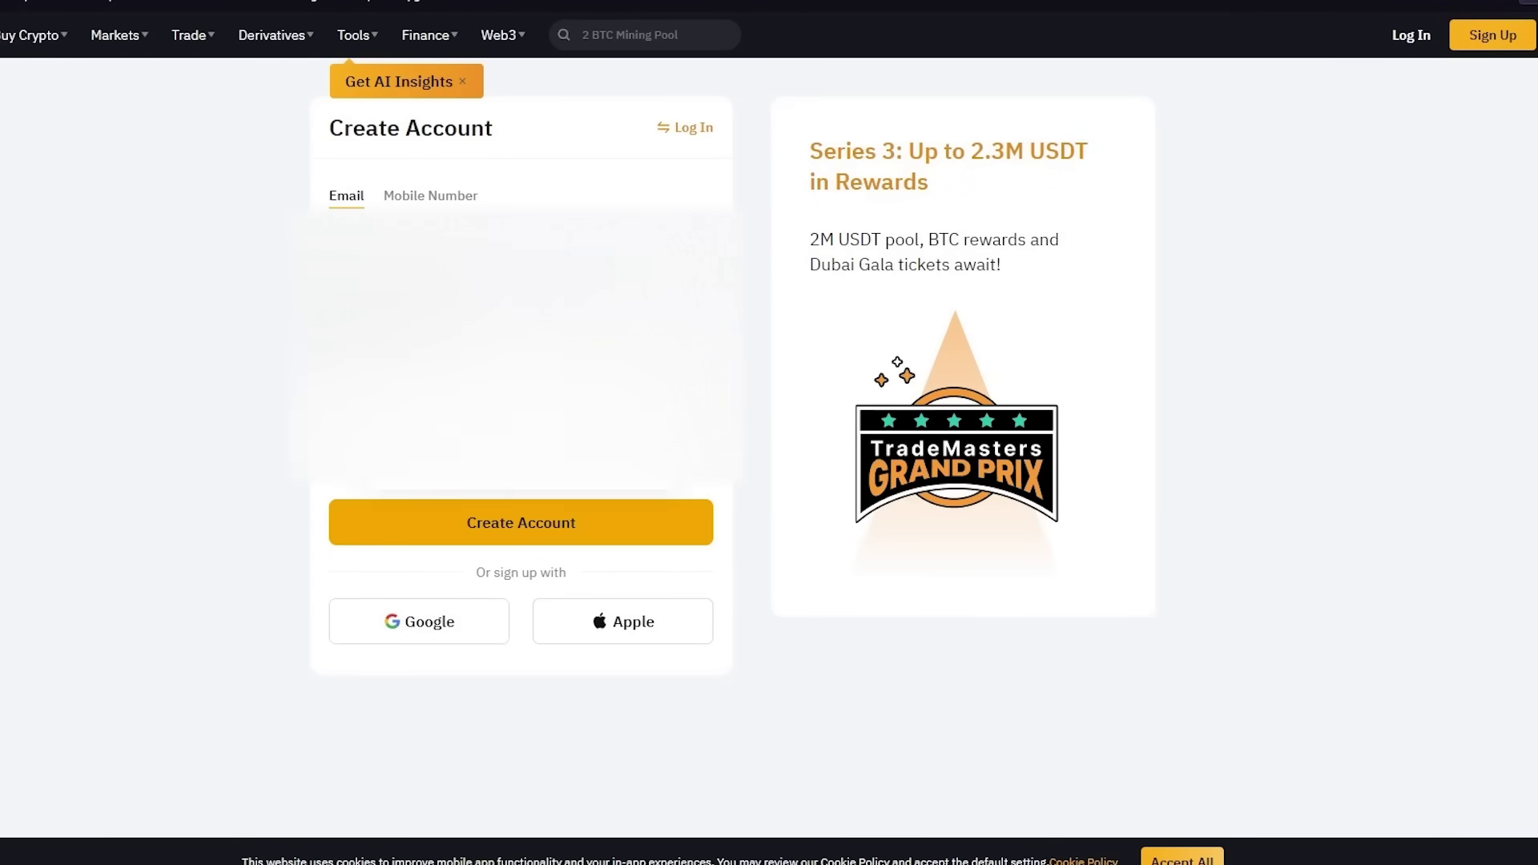
Paste the account password, retype it over the selection, and focus the Referral Code field
click(395, 319)
right_click(395, 319)
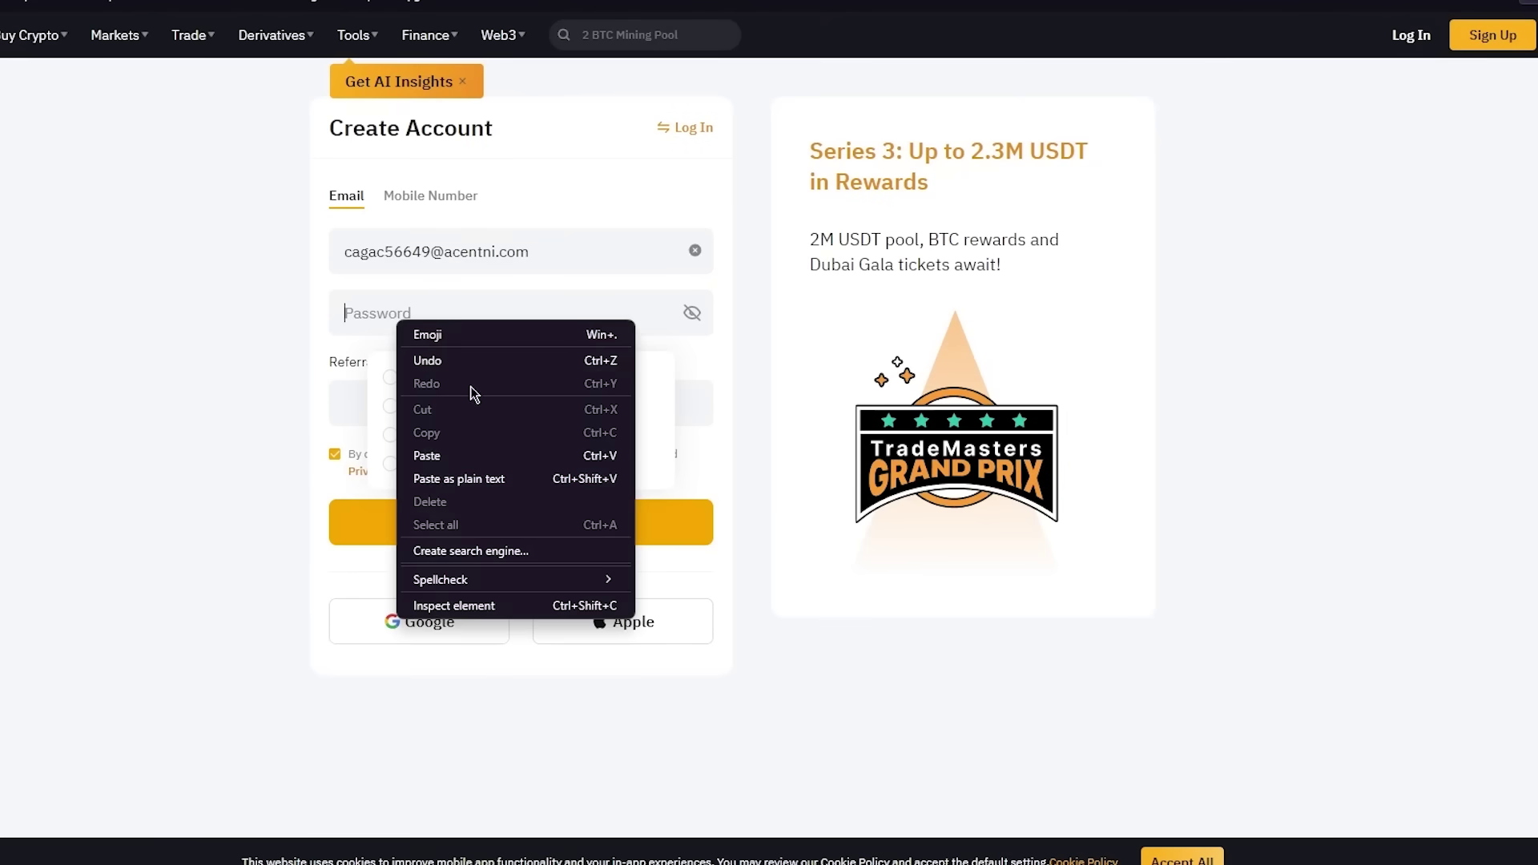
click(441, 453)
drag(551, 306, 227, 308)
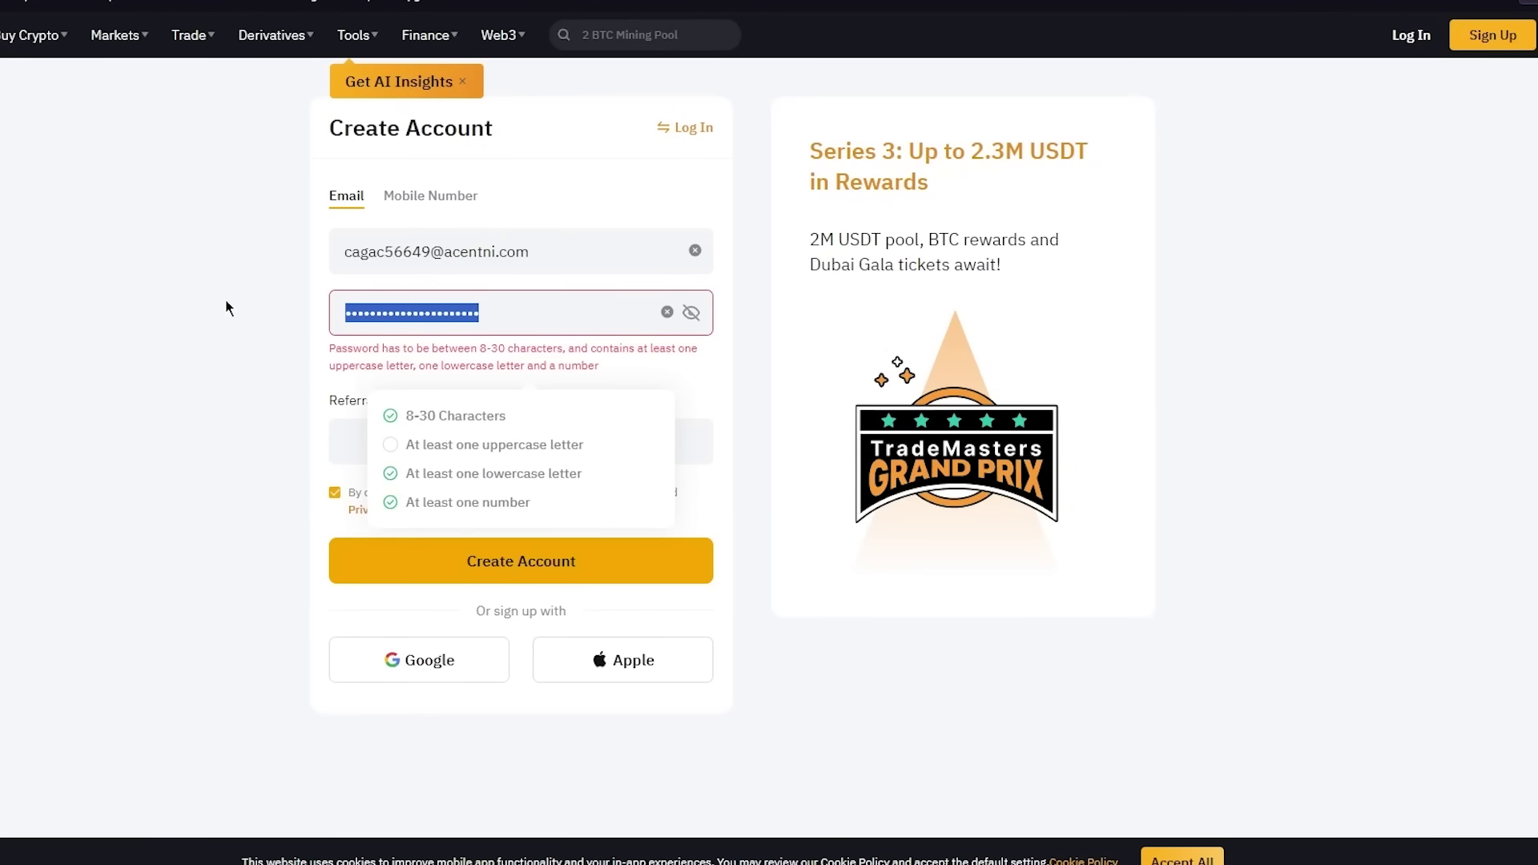
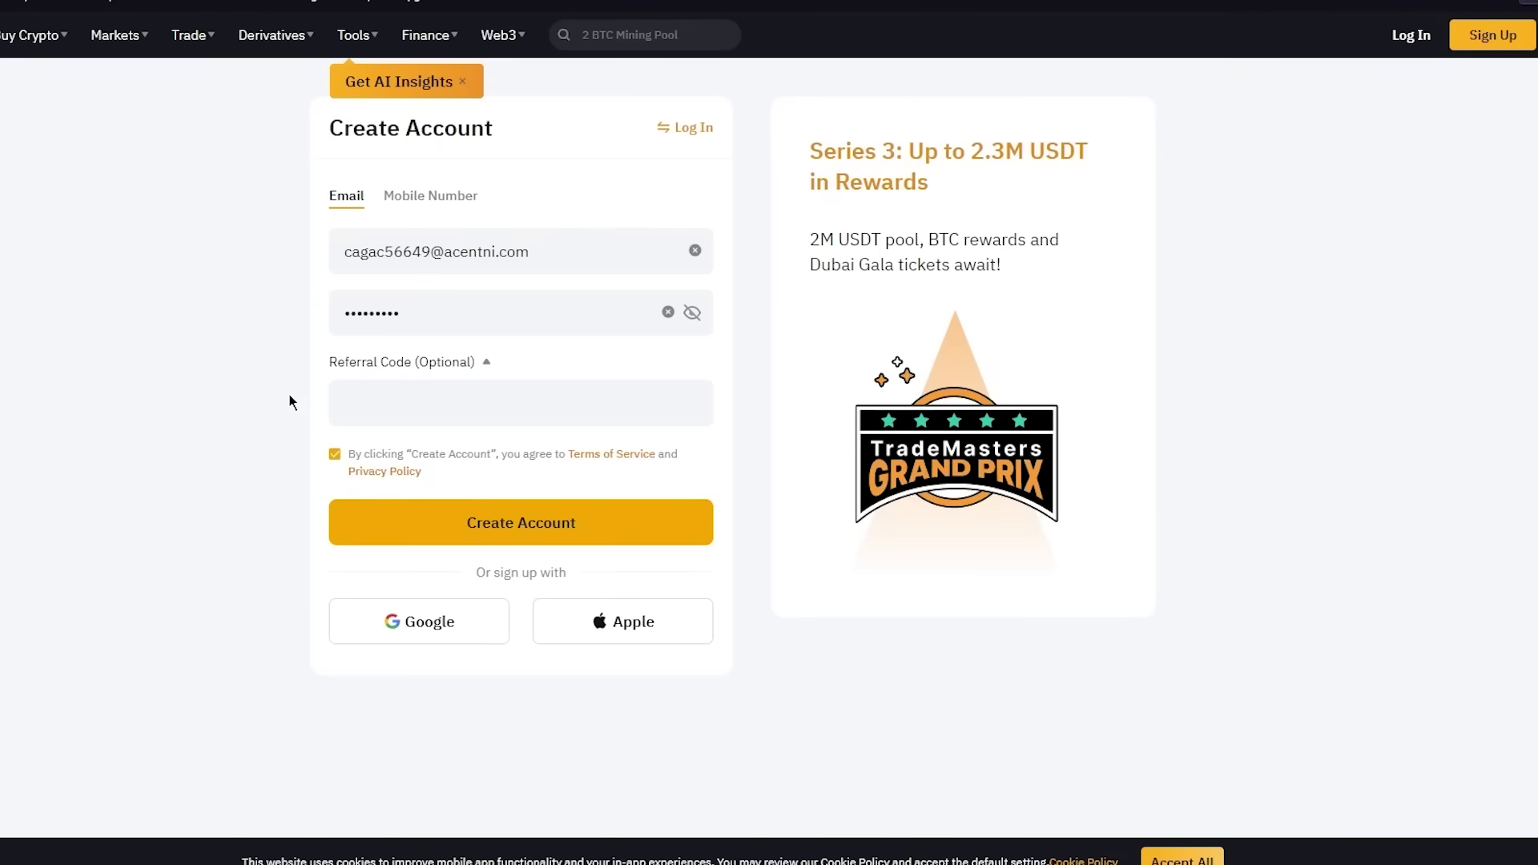
click(416, 396)
Submit the sign-up, solve the slide puzzle, and enter the e-mailed six-digit verification code
click(500, 547)
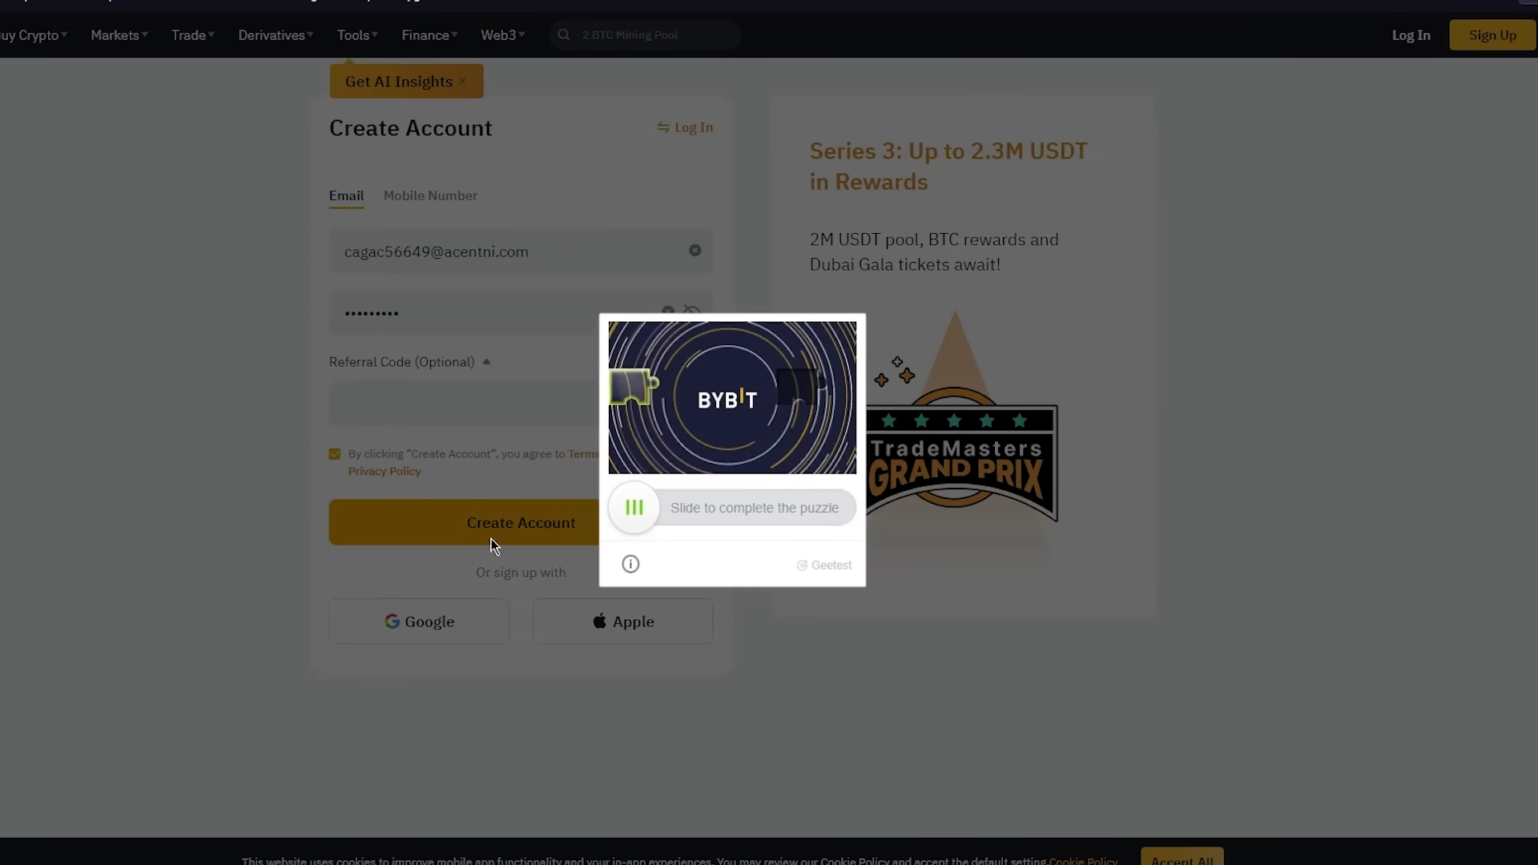
drag(635, 508, 824, 508)
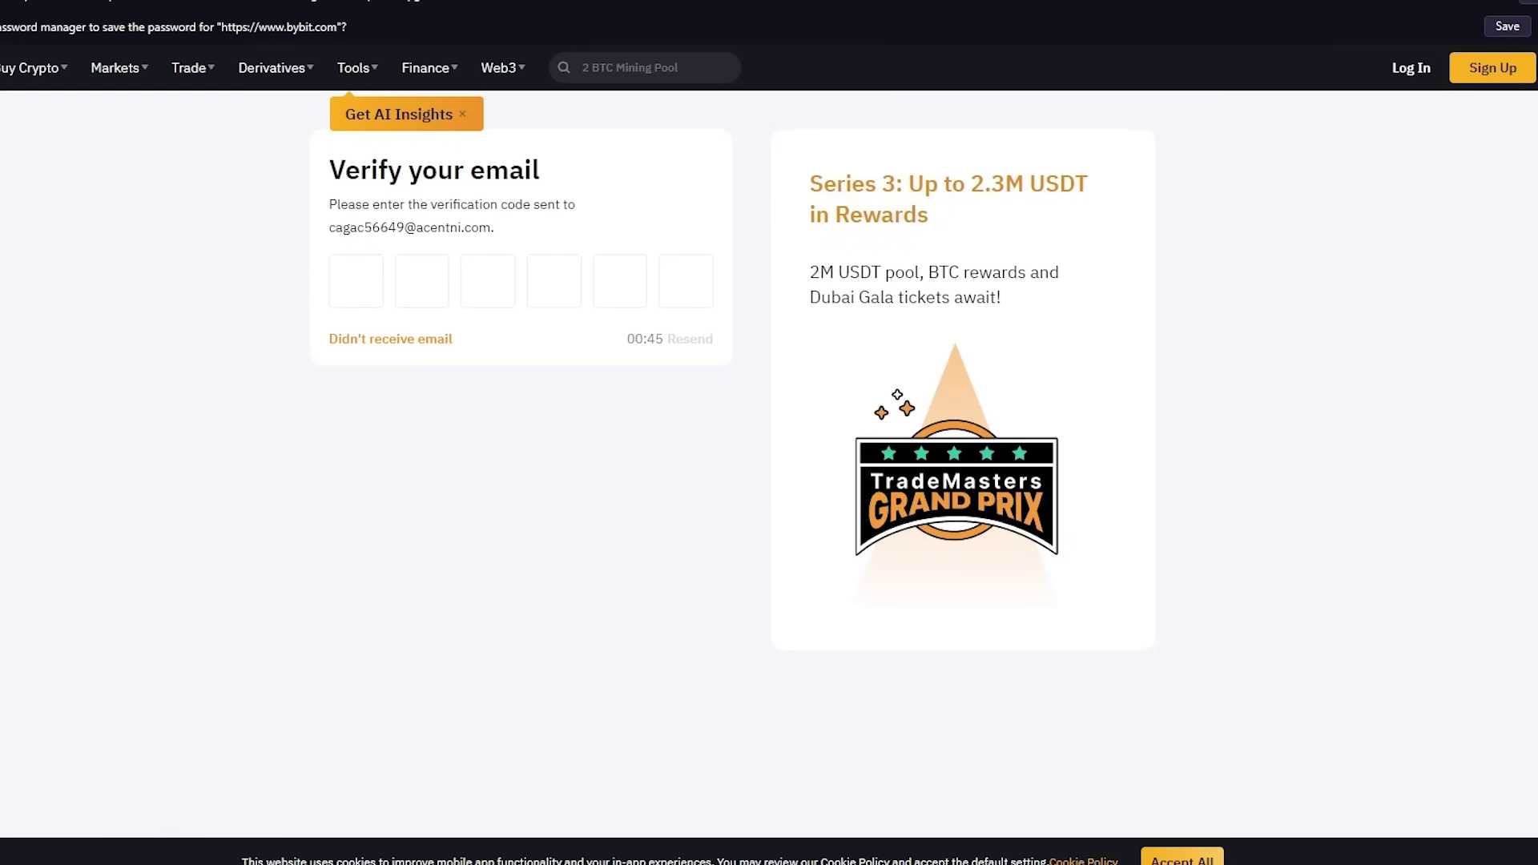
click(369, 257)
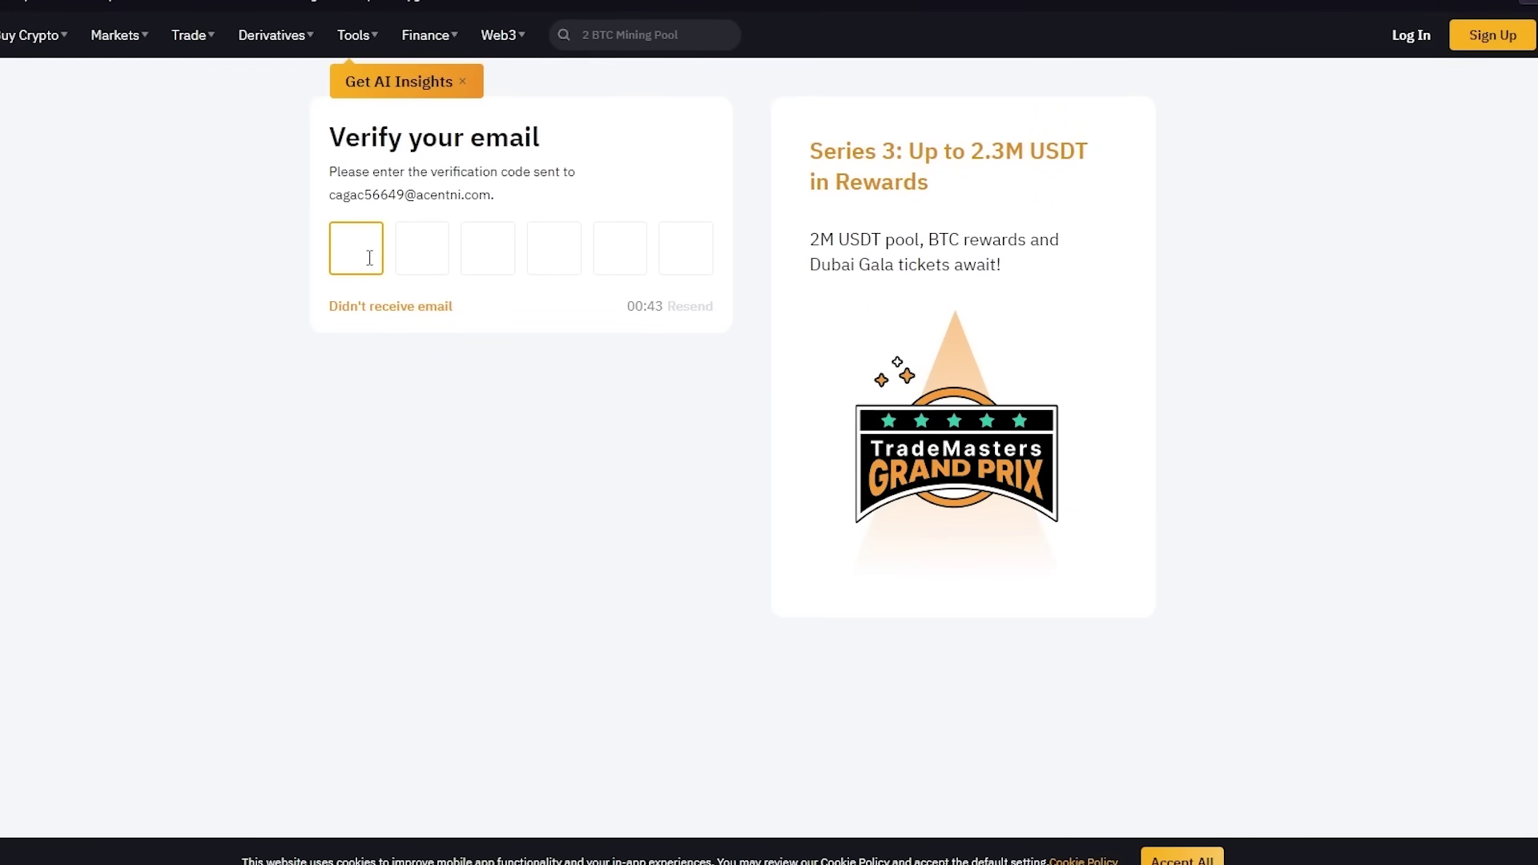
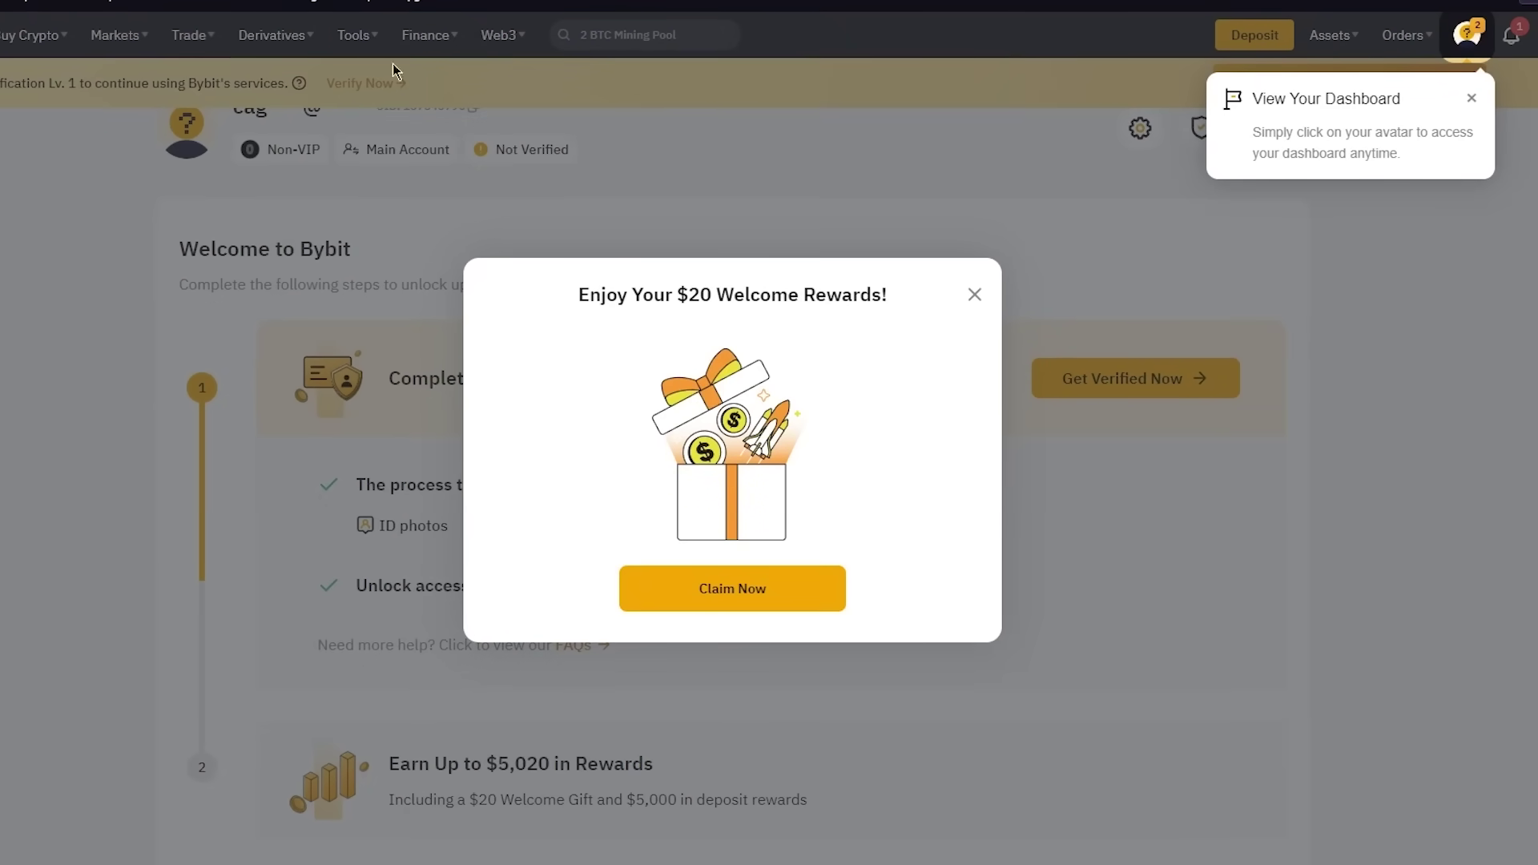
Dismiss the $20 Welcome Rewards popup and dashboard tip, then scroll through the dashboard
click(973, 296)
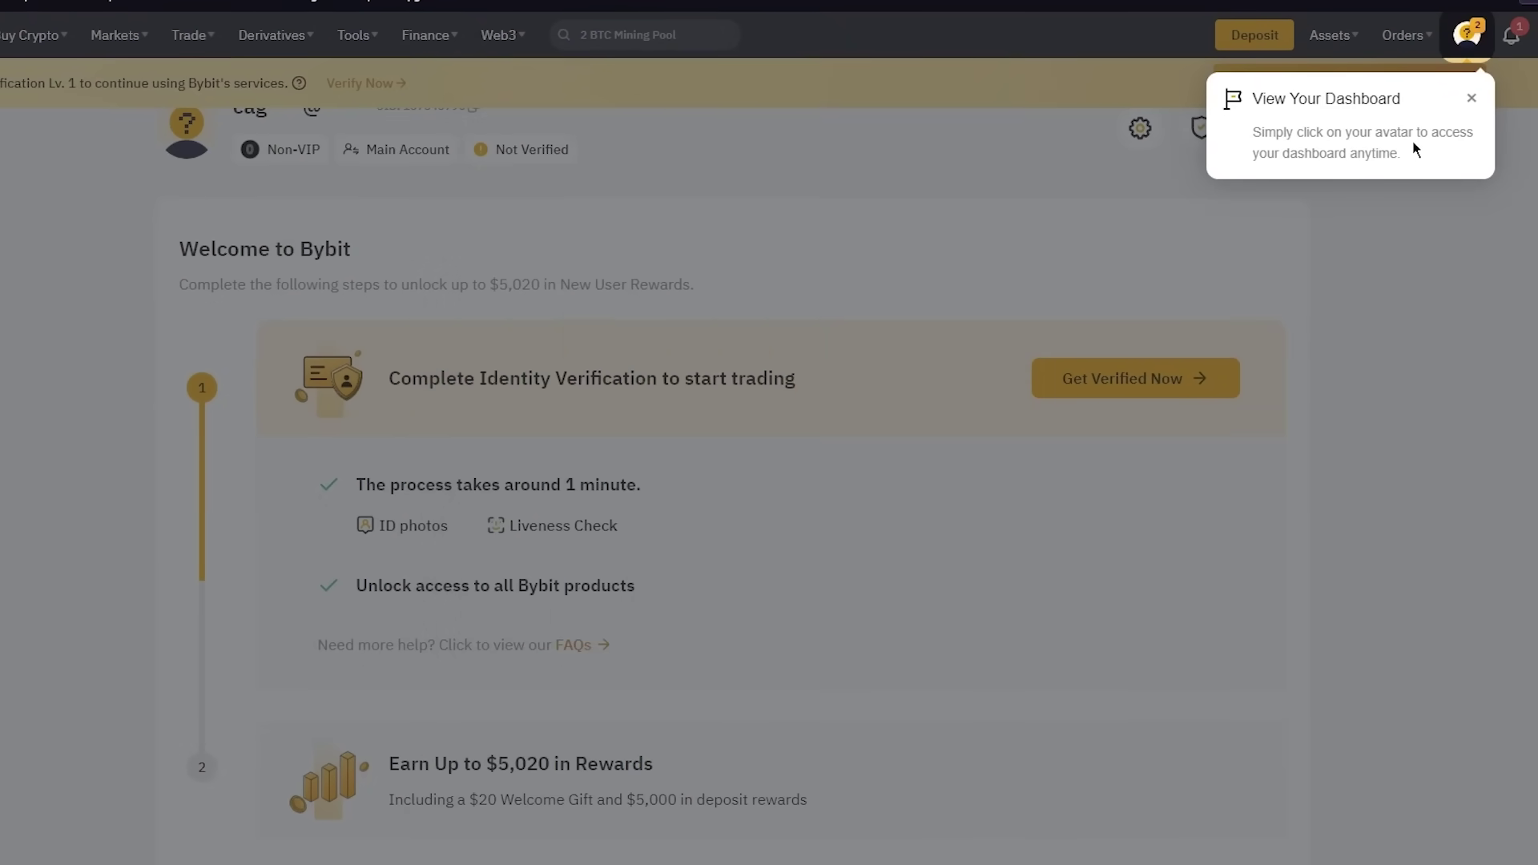
click(1471, 98)
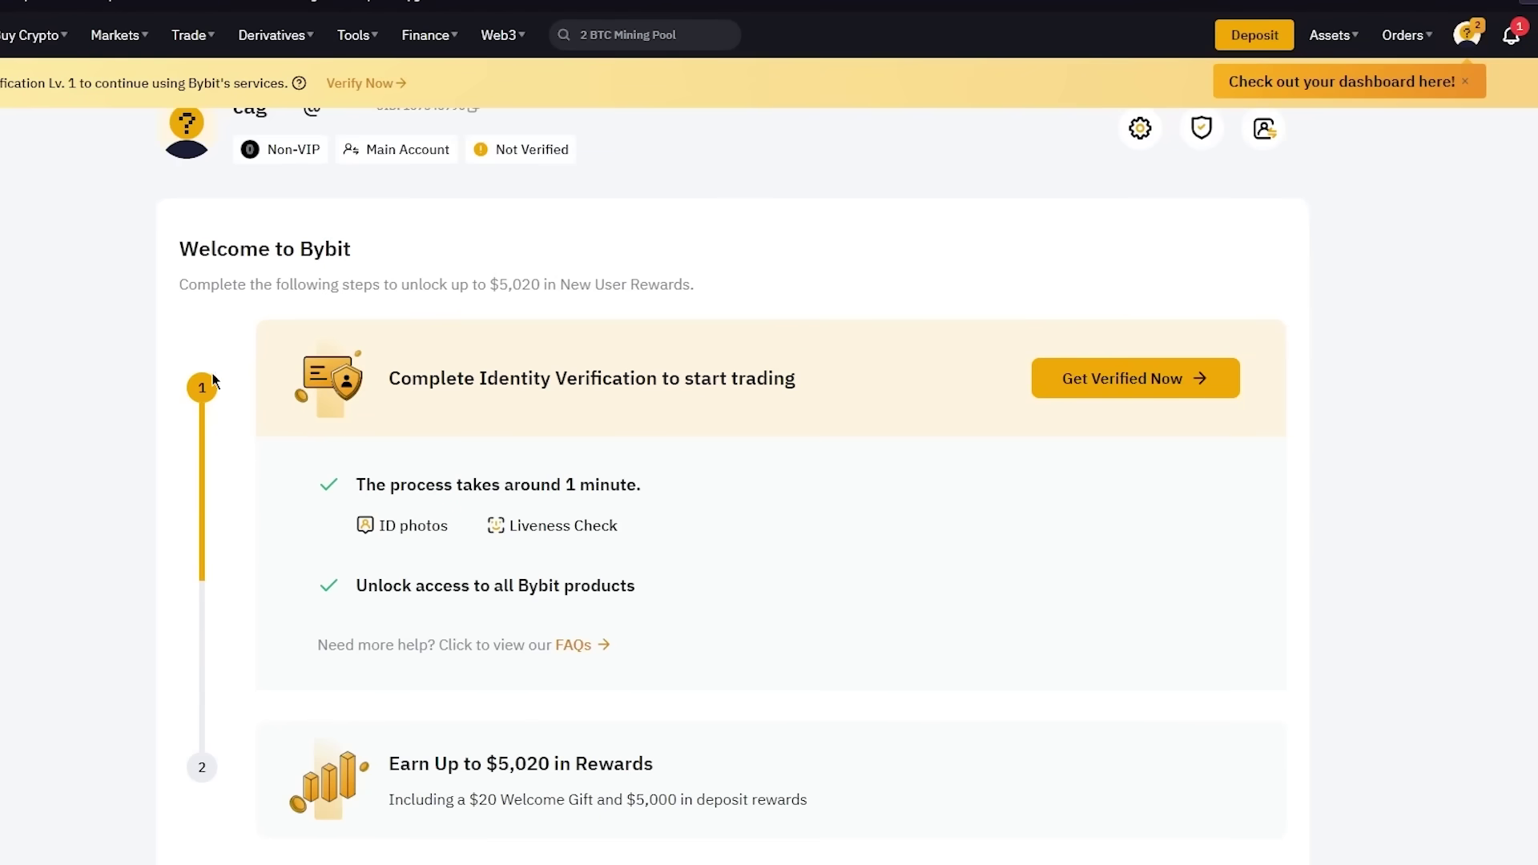
scroll(46, 373, down, 3)
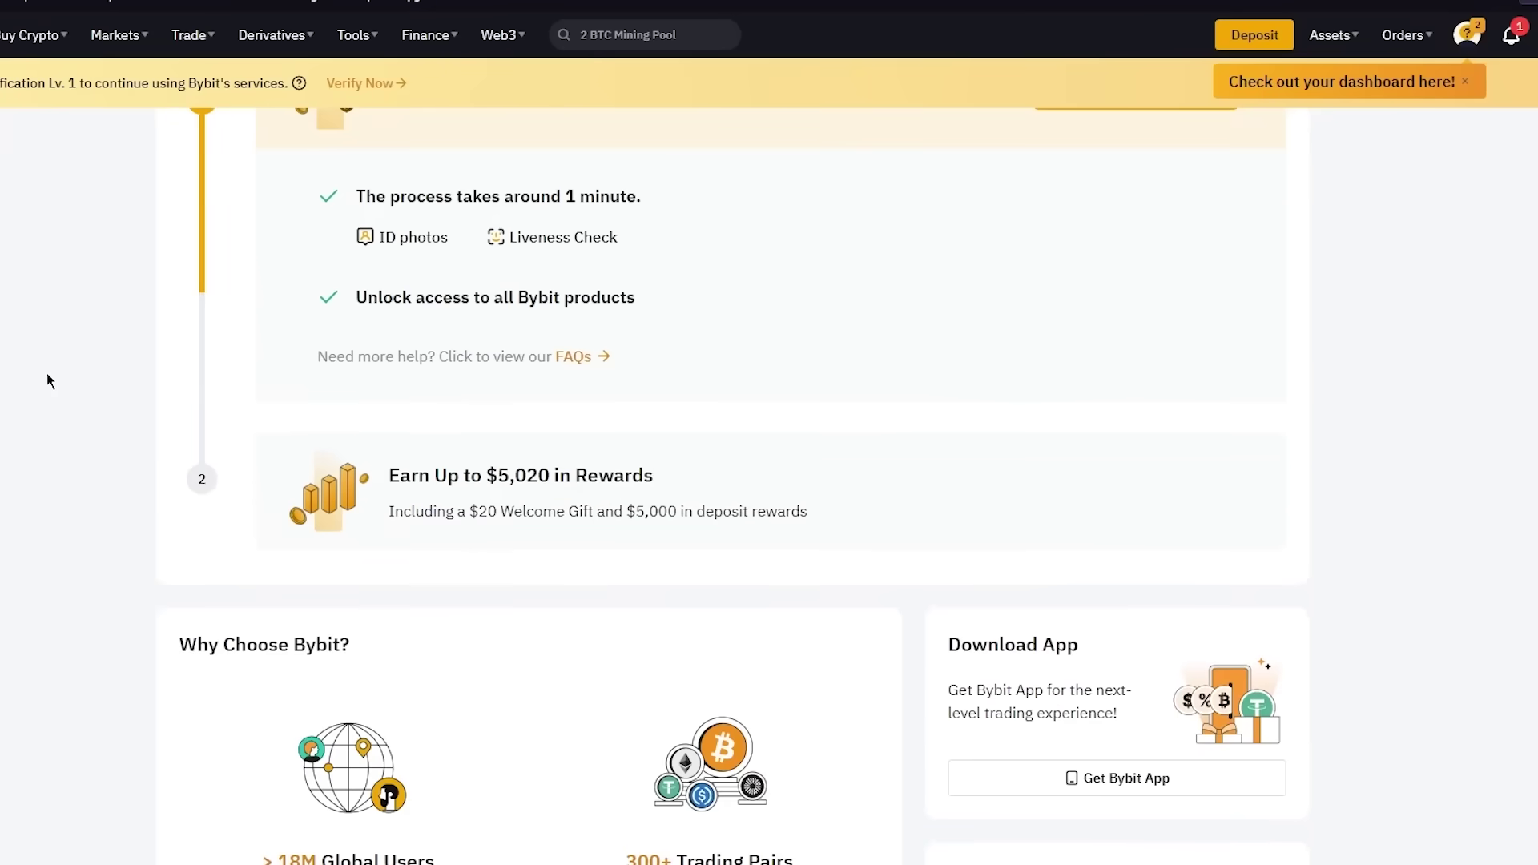
scroll(56, 377, up, 3)
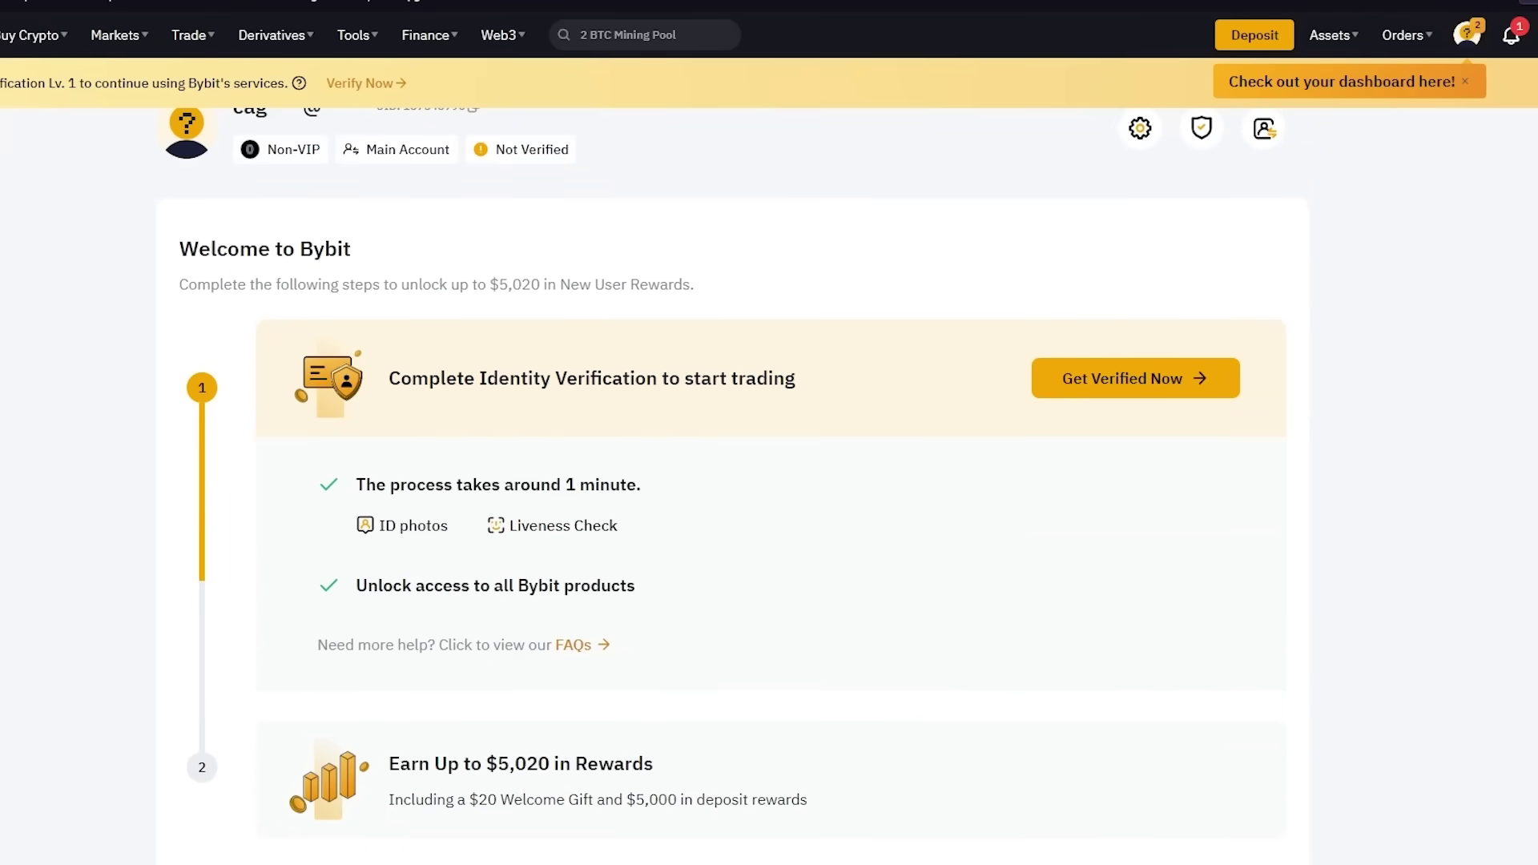
click(1076, 367)
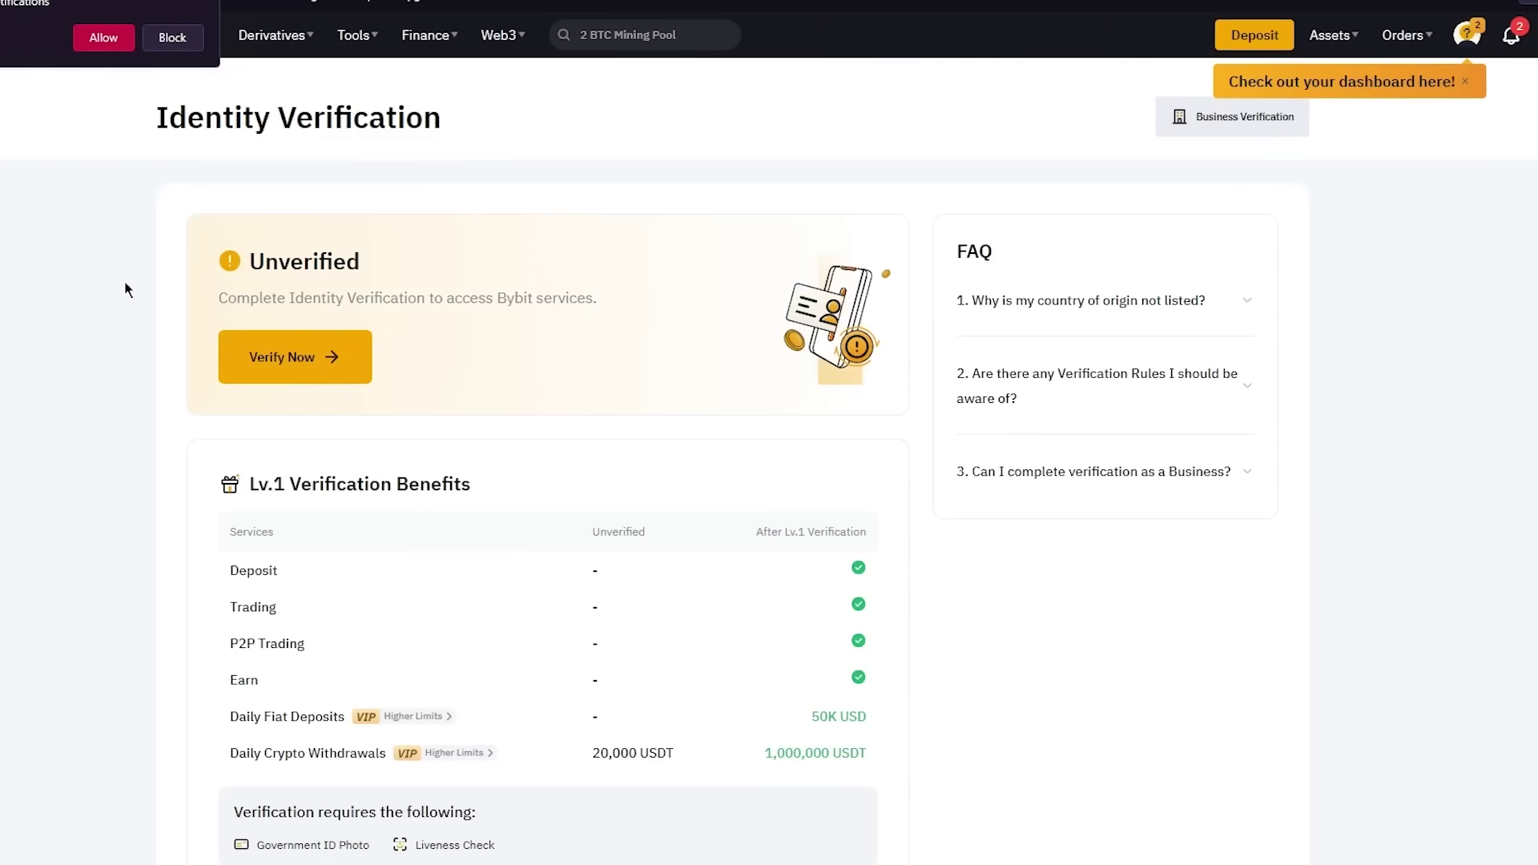
scroll(312, 311, down, 1)
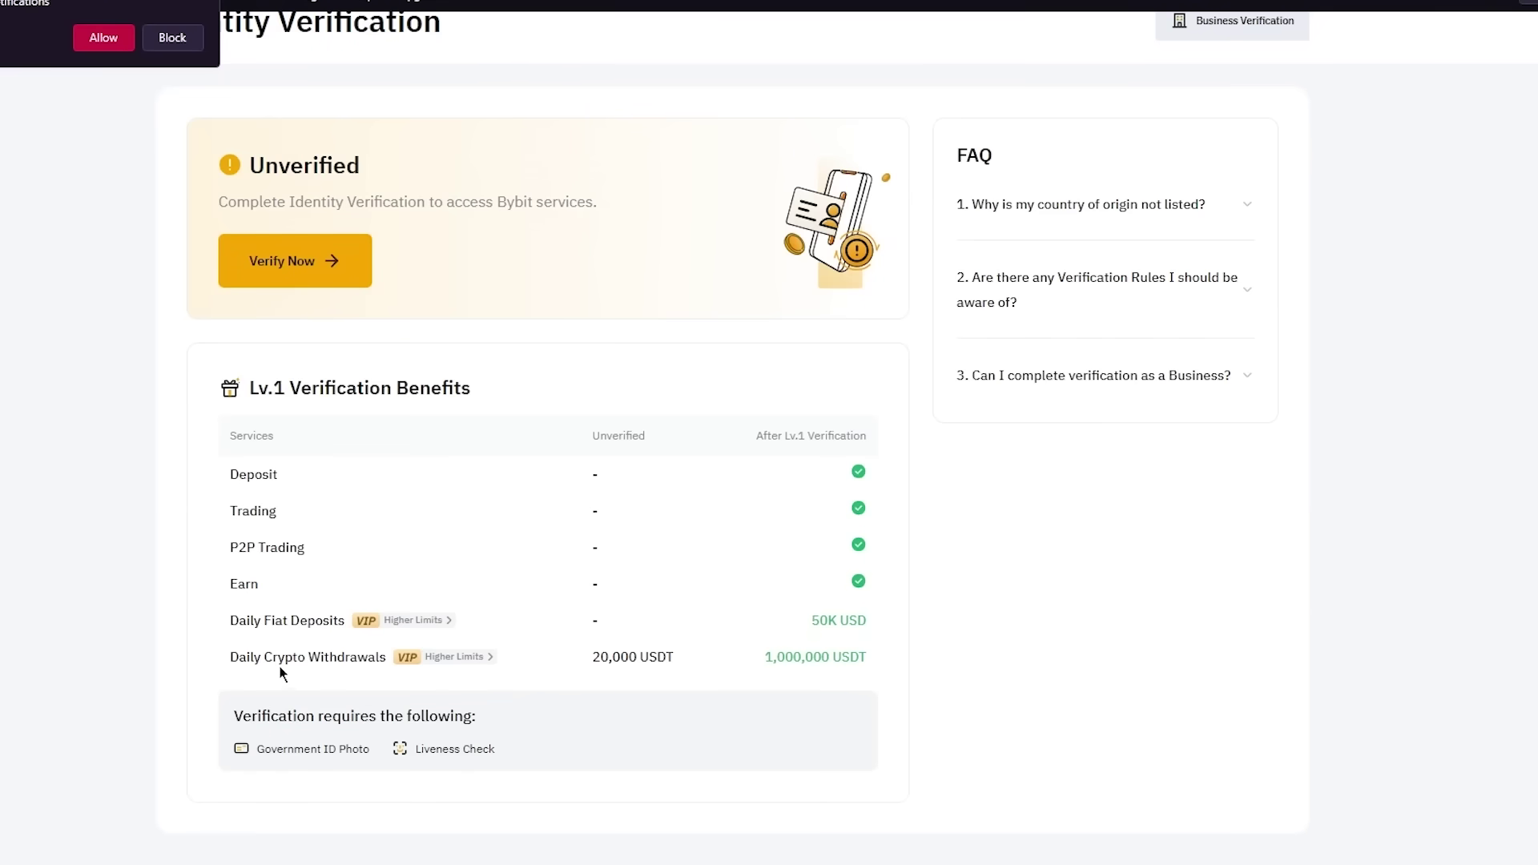
scroll(282, 673, up, 2)
click(335, 357)
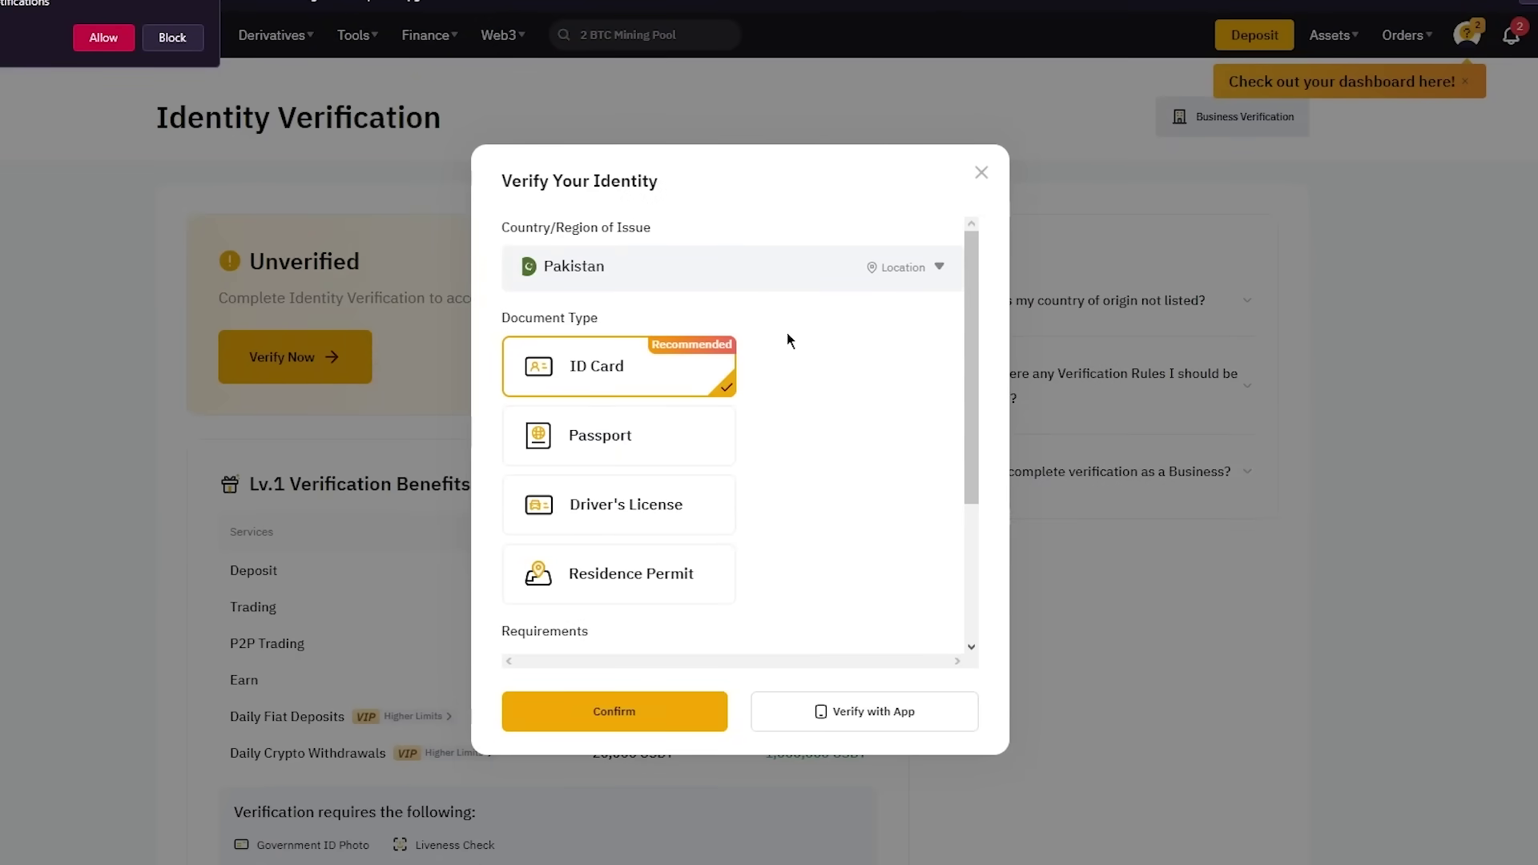
scroll(738, 326, down, 1)
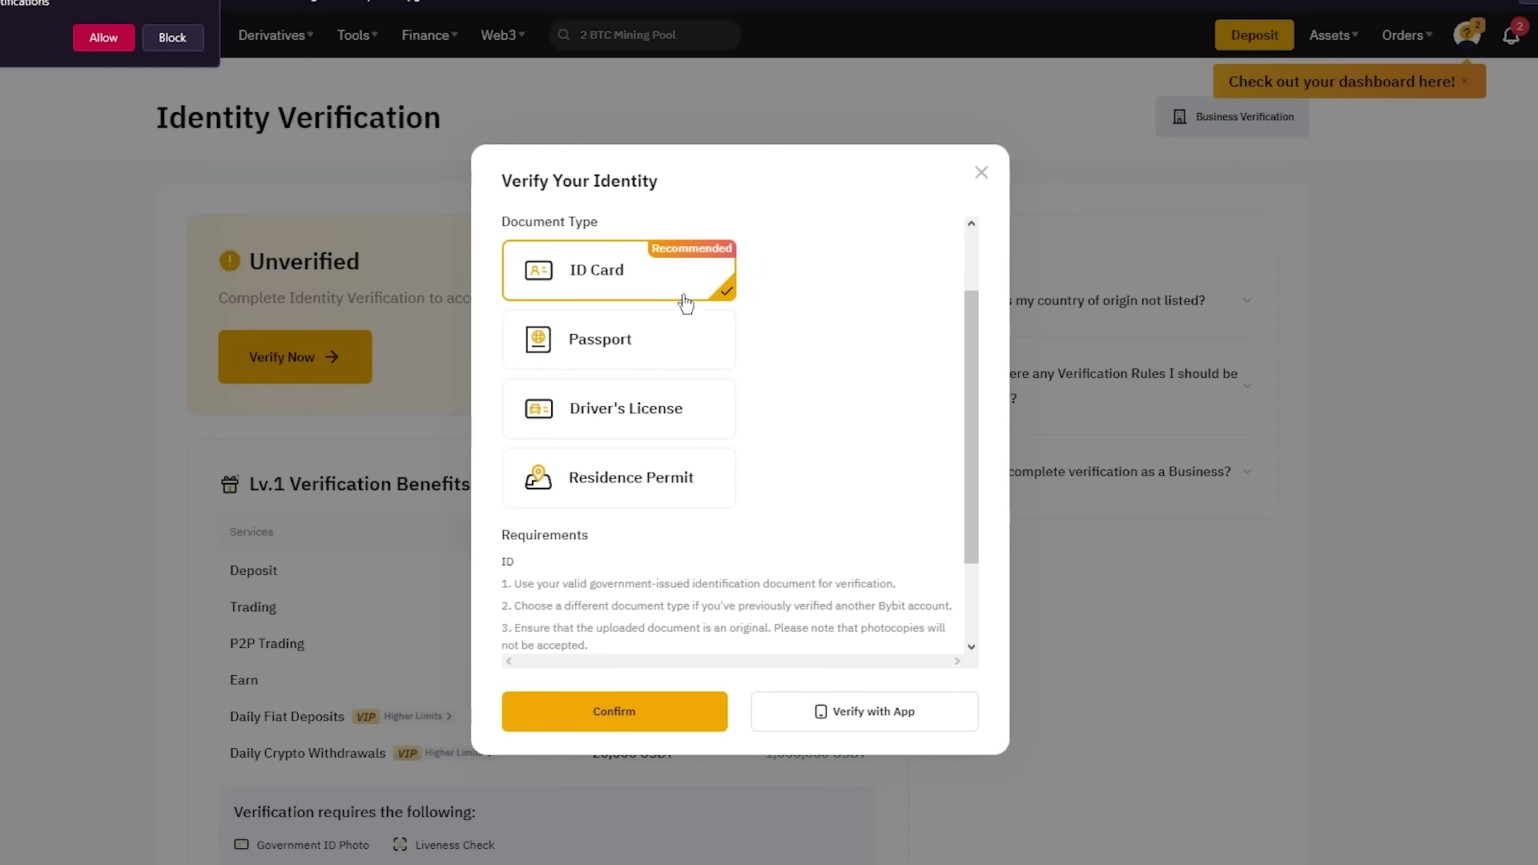
scroll(674, 330, down, 2)
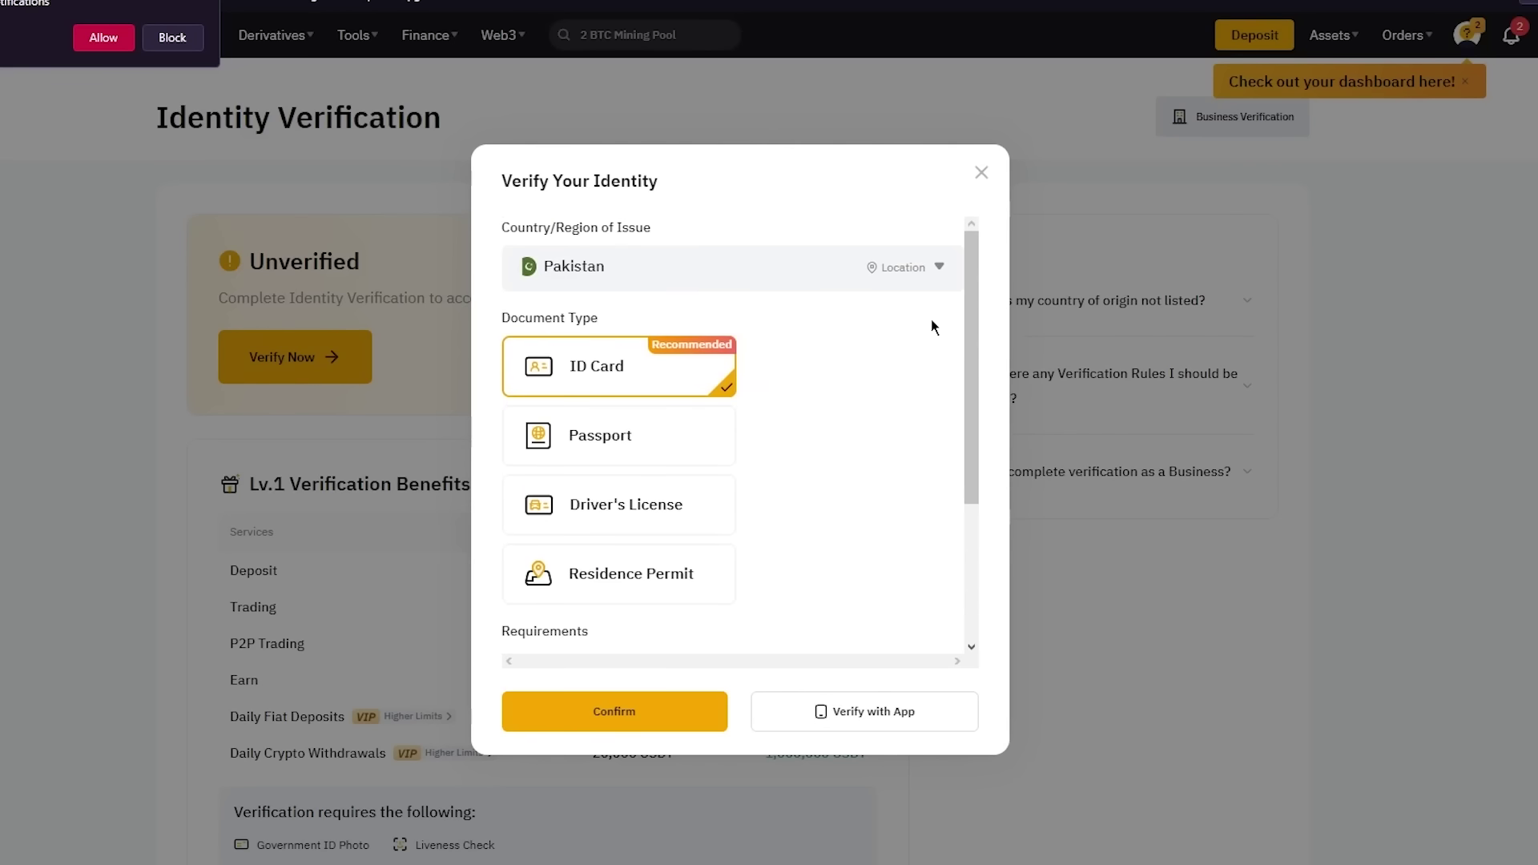
click(982, 172)
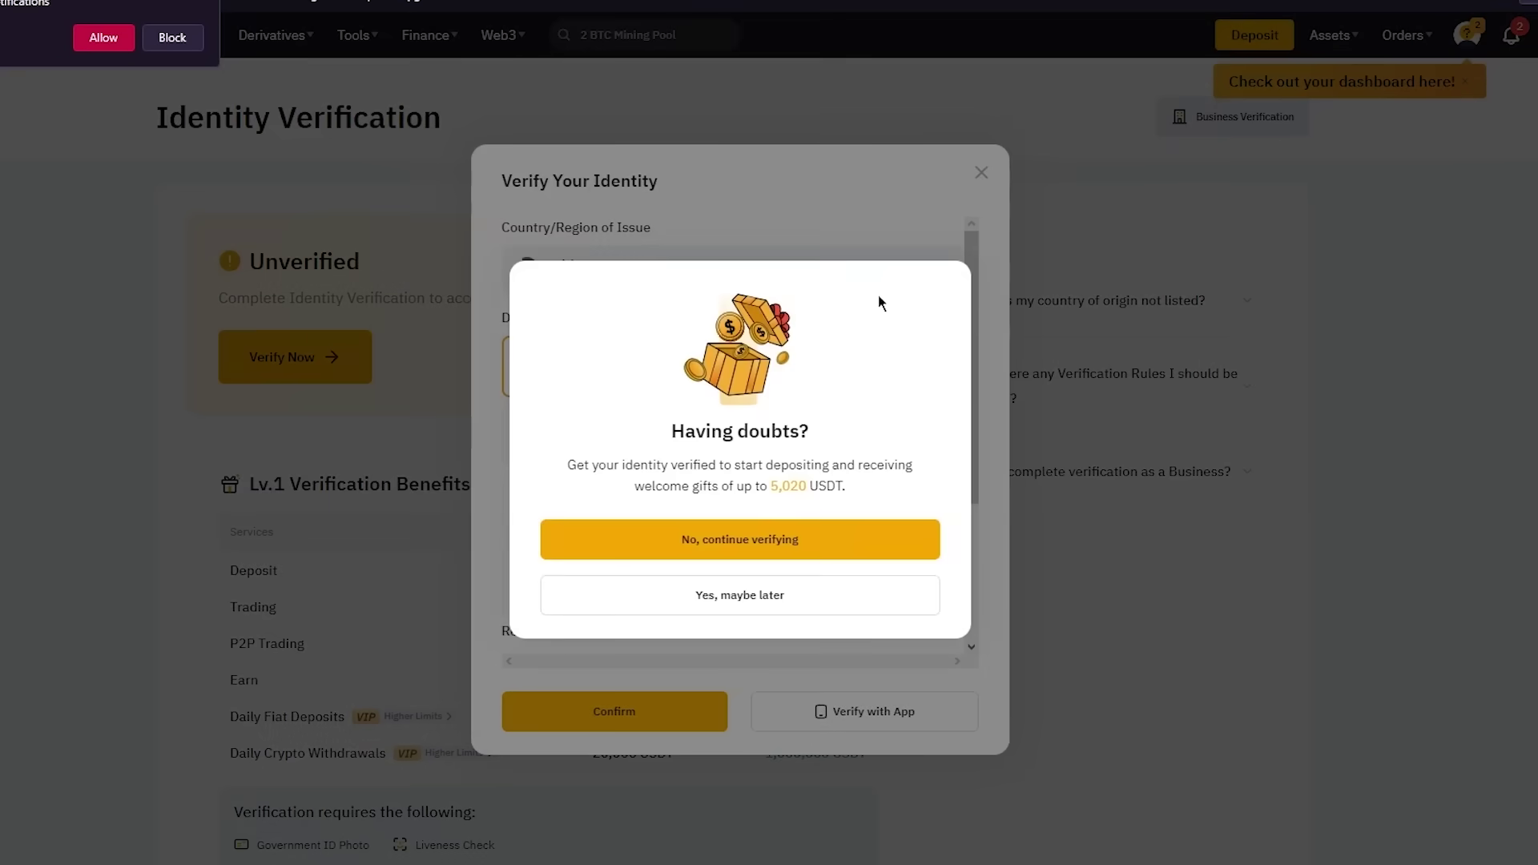
click(772, 593)
click(942, 281)
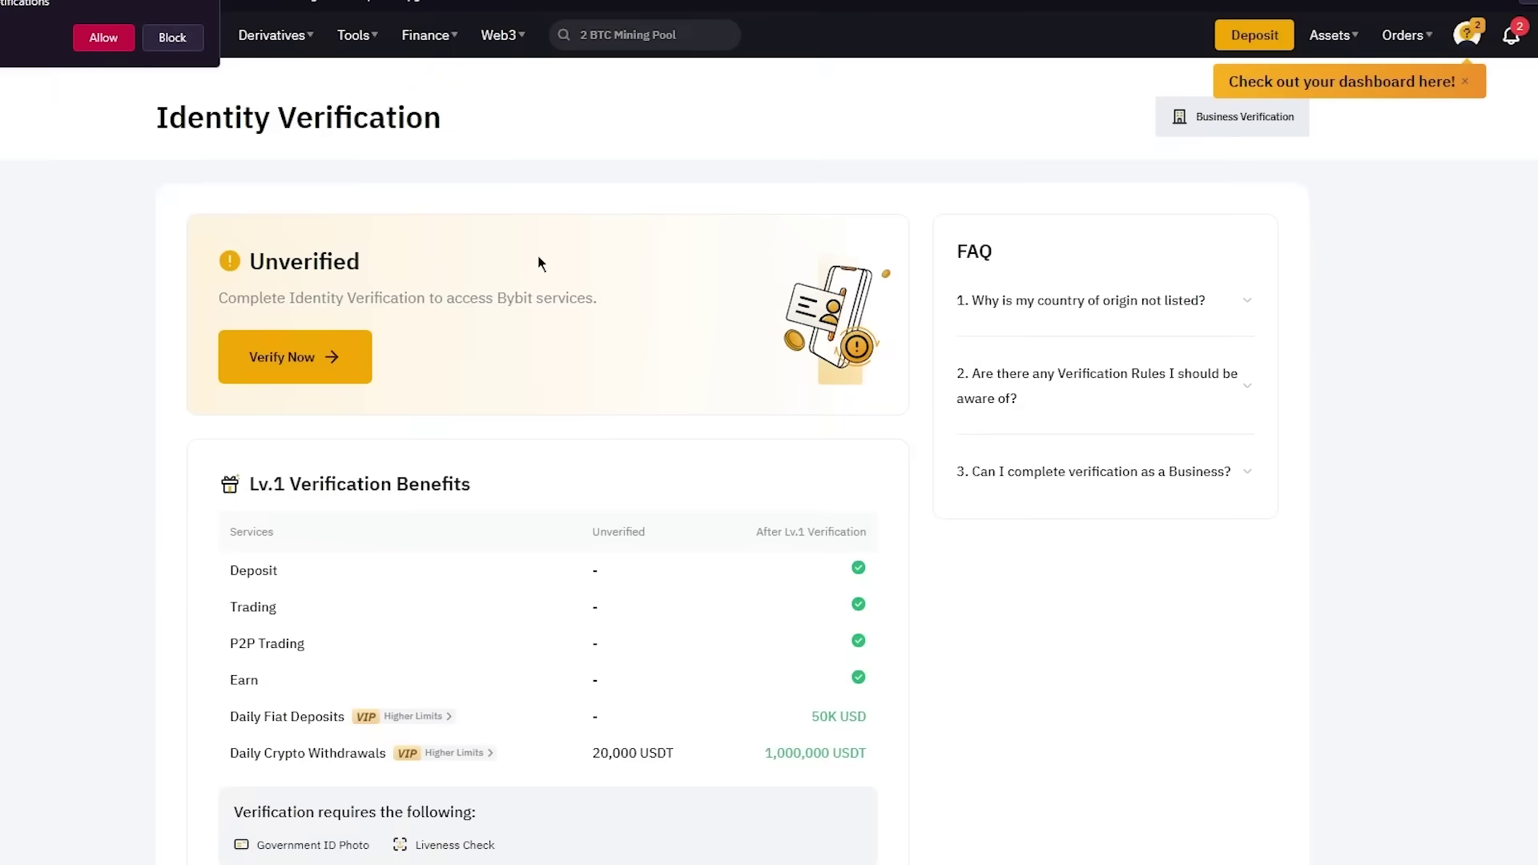
Return to the home page and block the site's notification requests
click(108, 37)
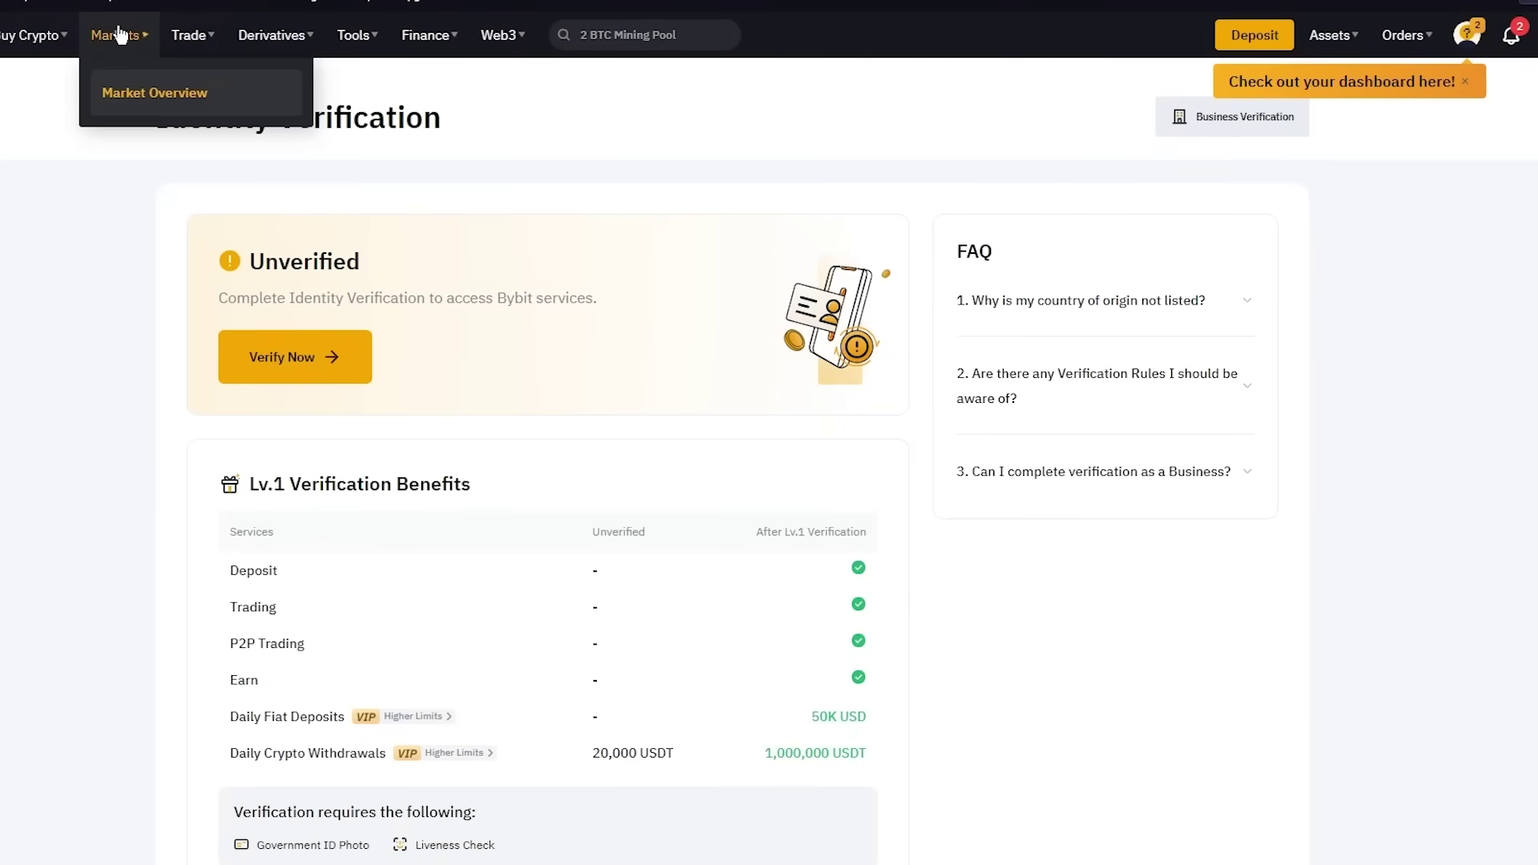
key(alt+Left)
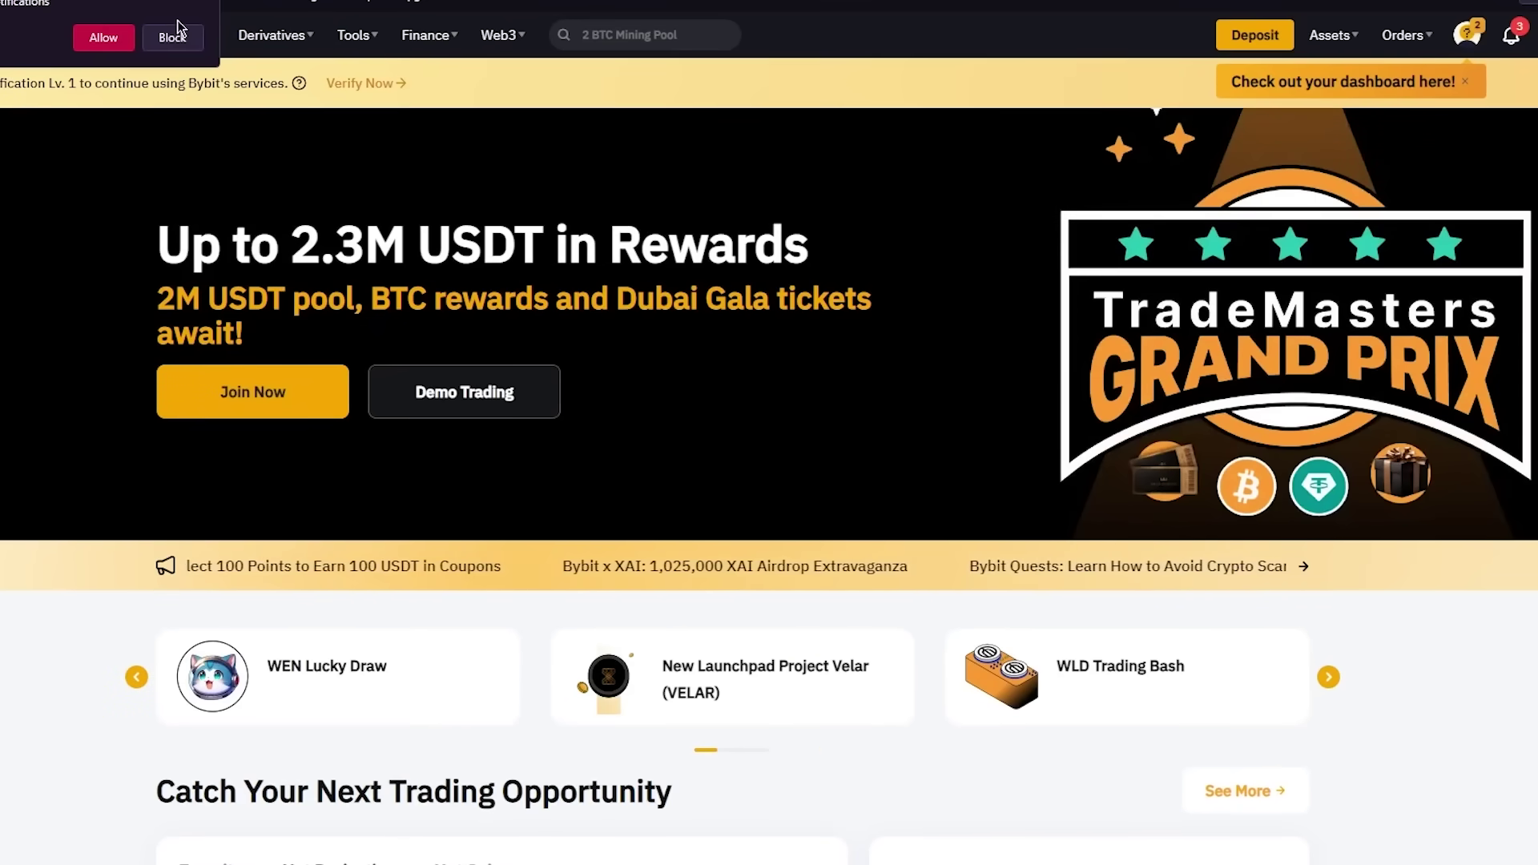
click(176, 32)
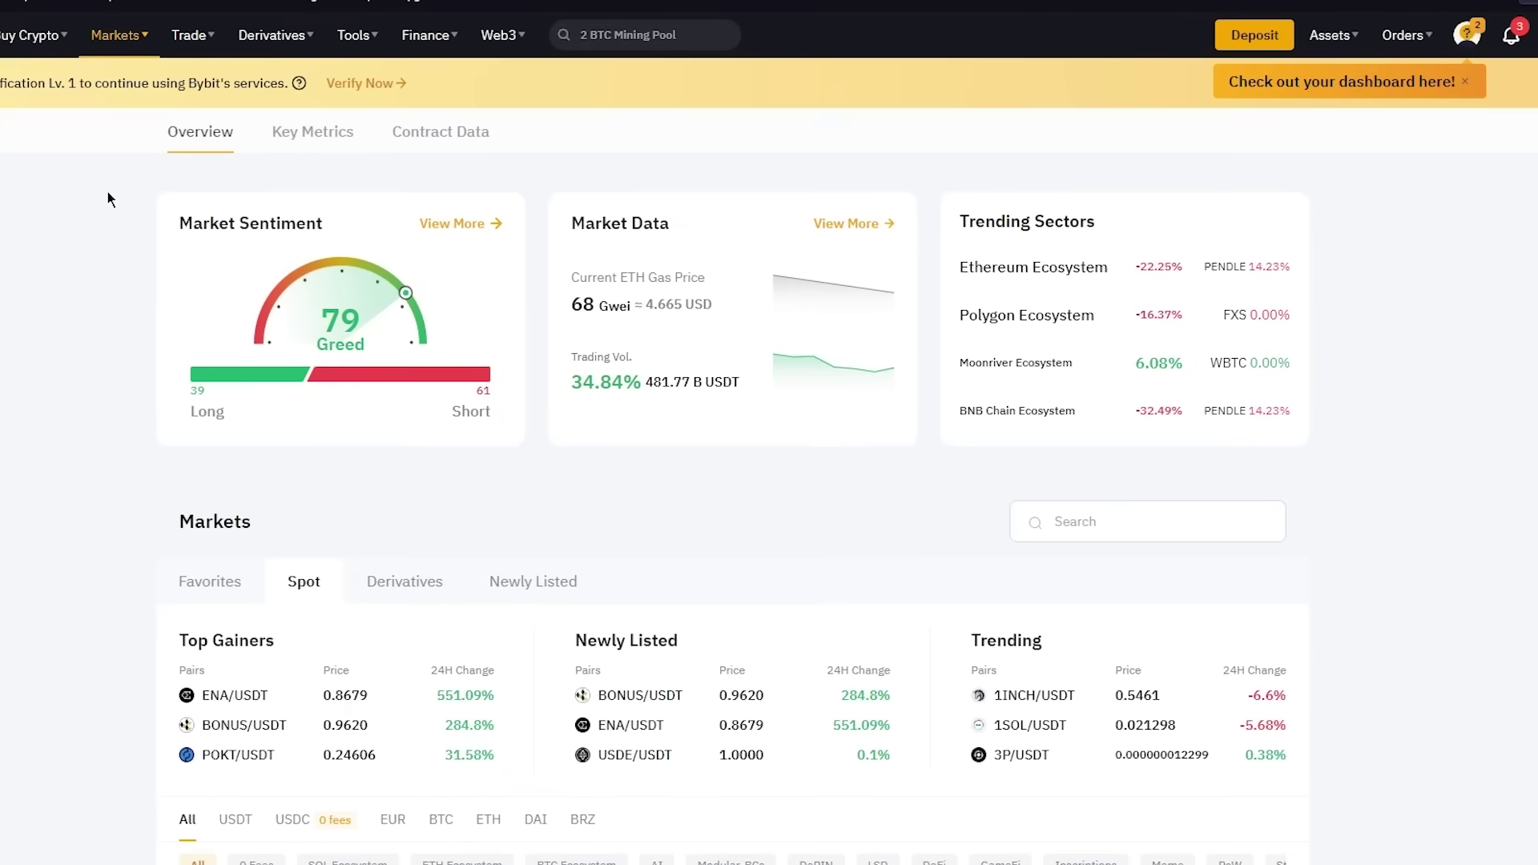
Scroll through the Spot trading-pairs list showing BTC/USDT and ETH/USDT prices
scroll(108, 191, down, 7)
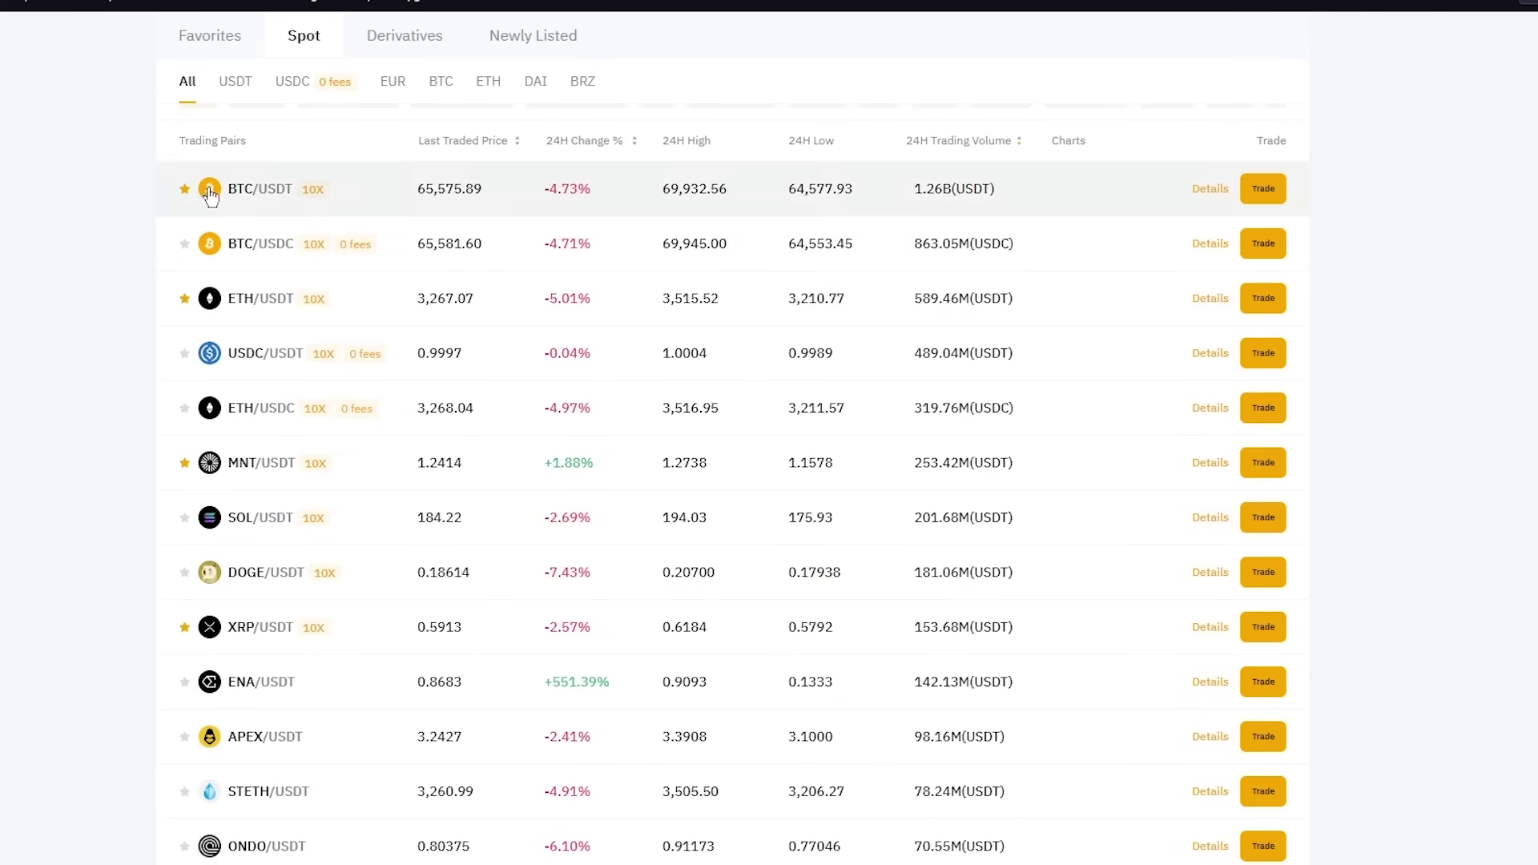
scroll(186, 246, down, 2)
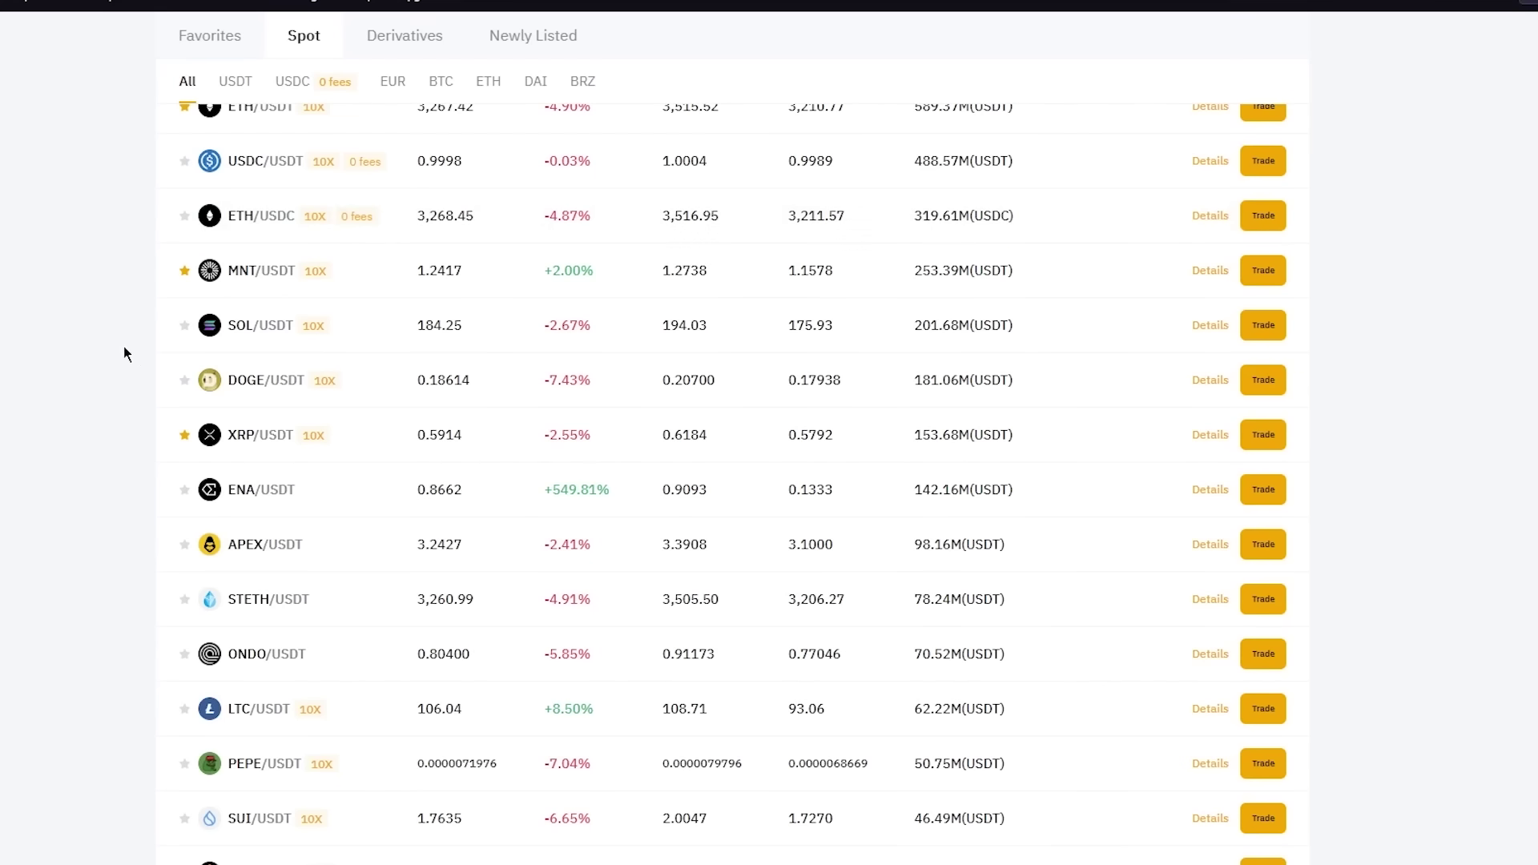
scroll(118, 359, down, 2)
scroll(117, 336, up, 8)
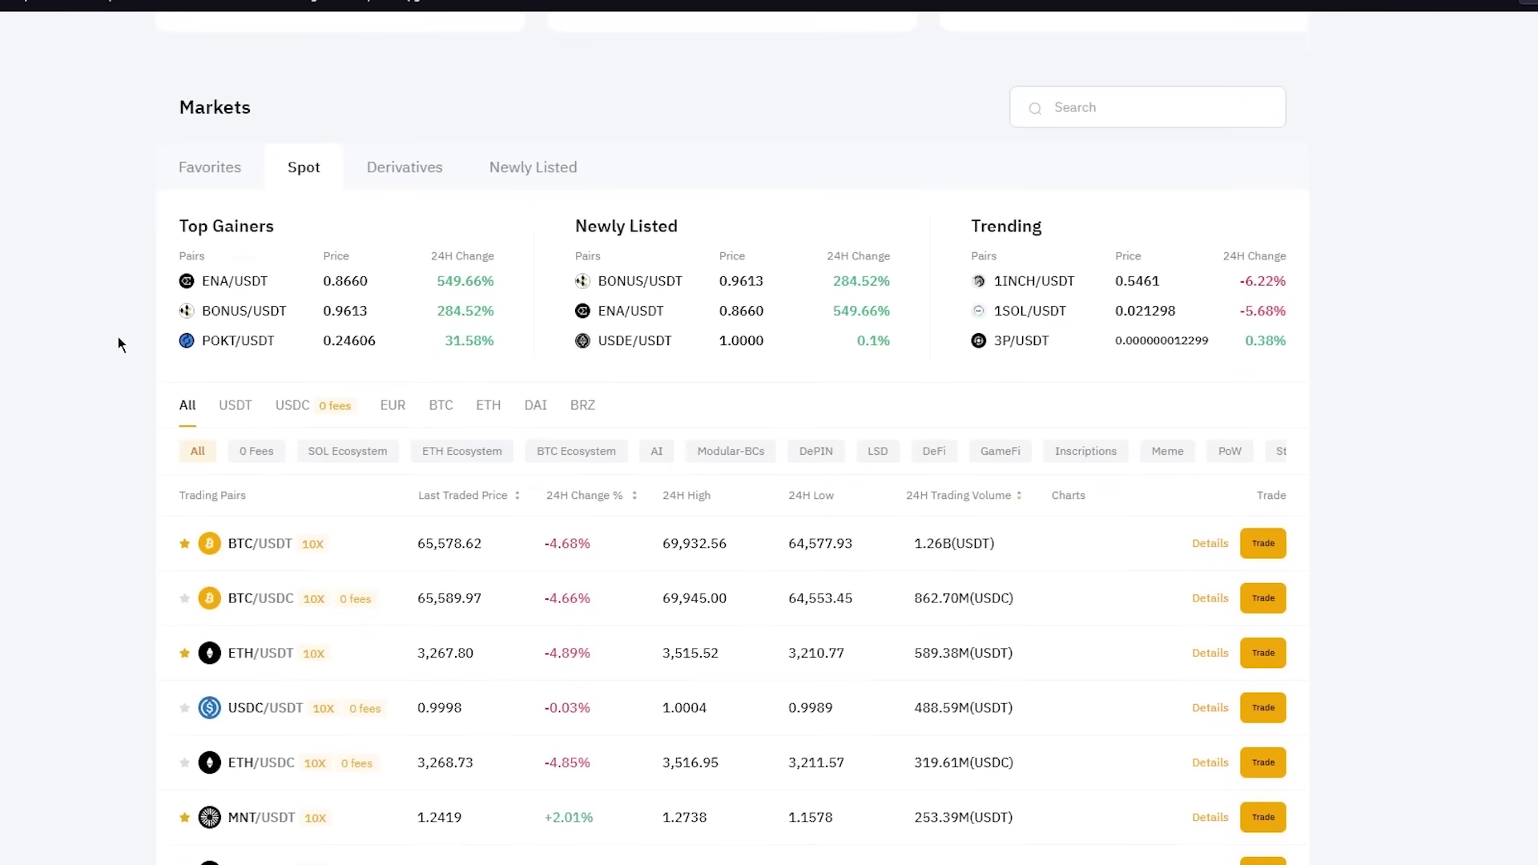
scroll(598, 532, down, 2)
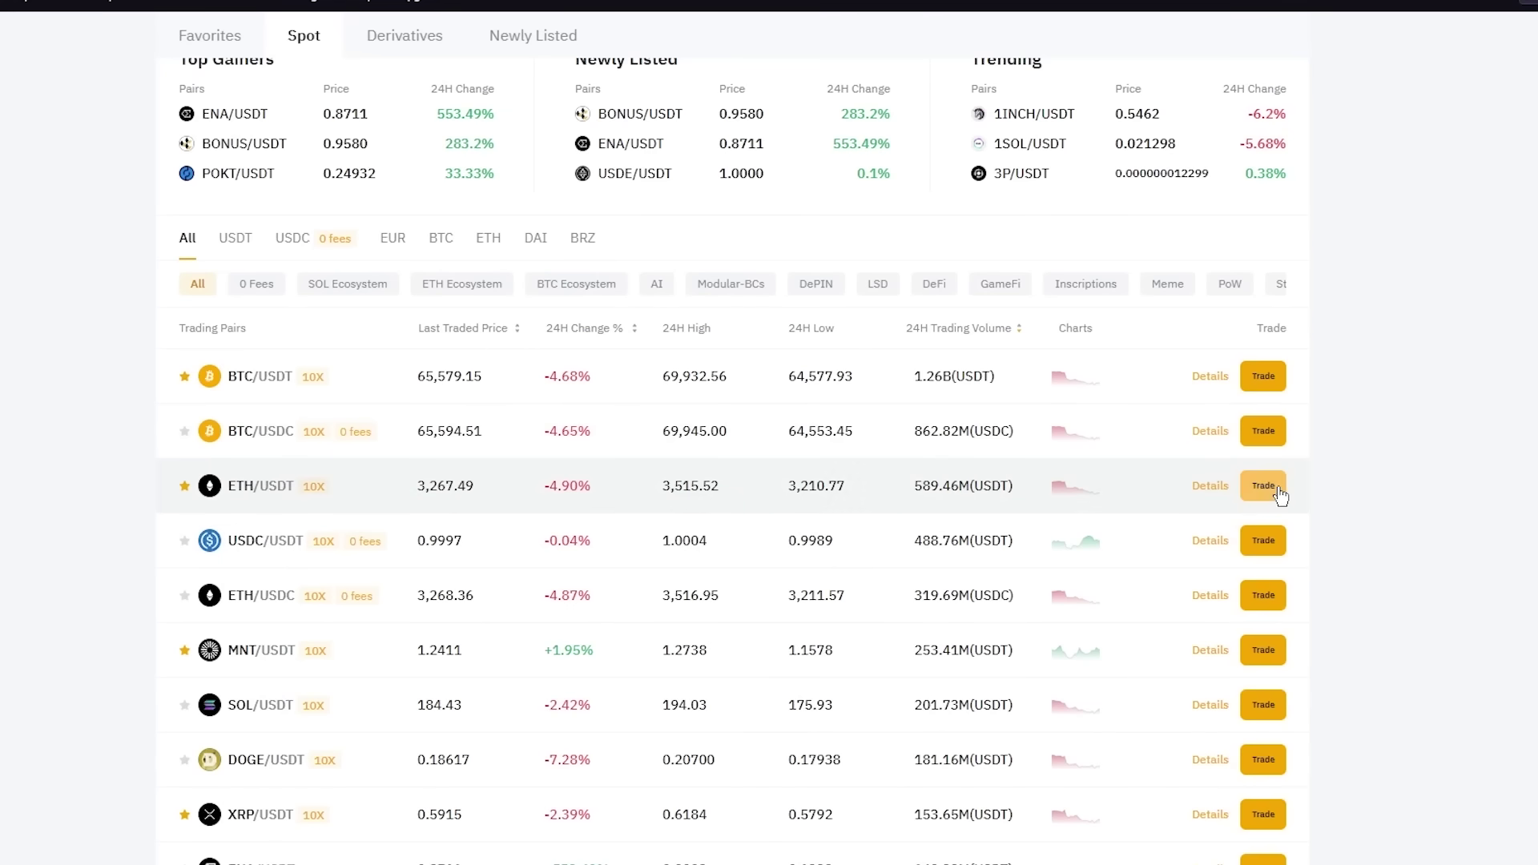
Open ETH/USDT spot trading, dismiss the trading-pair tip, and zoom the chart in
click(1433, 494)
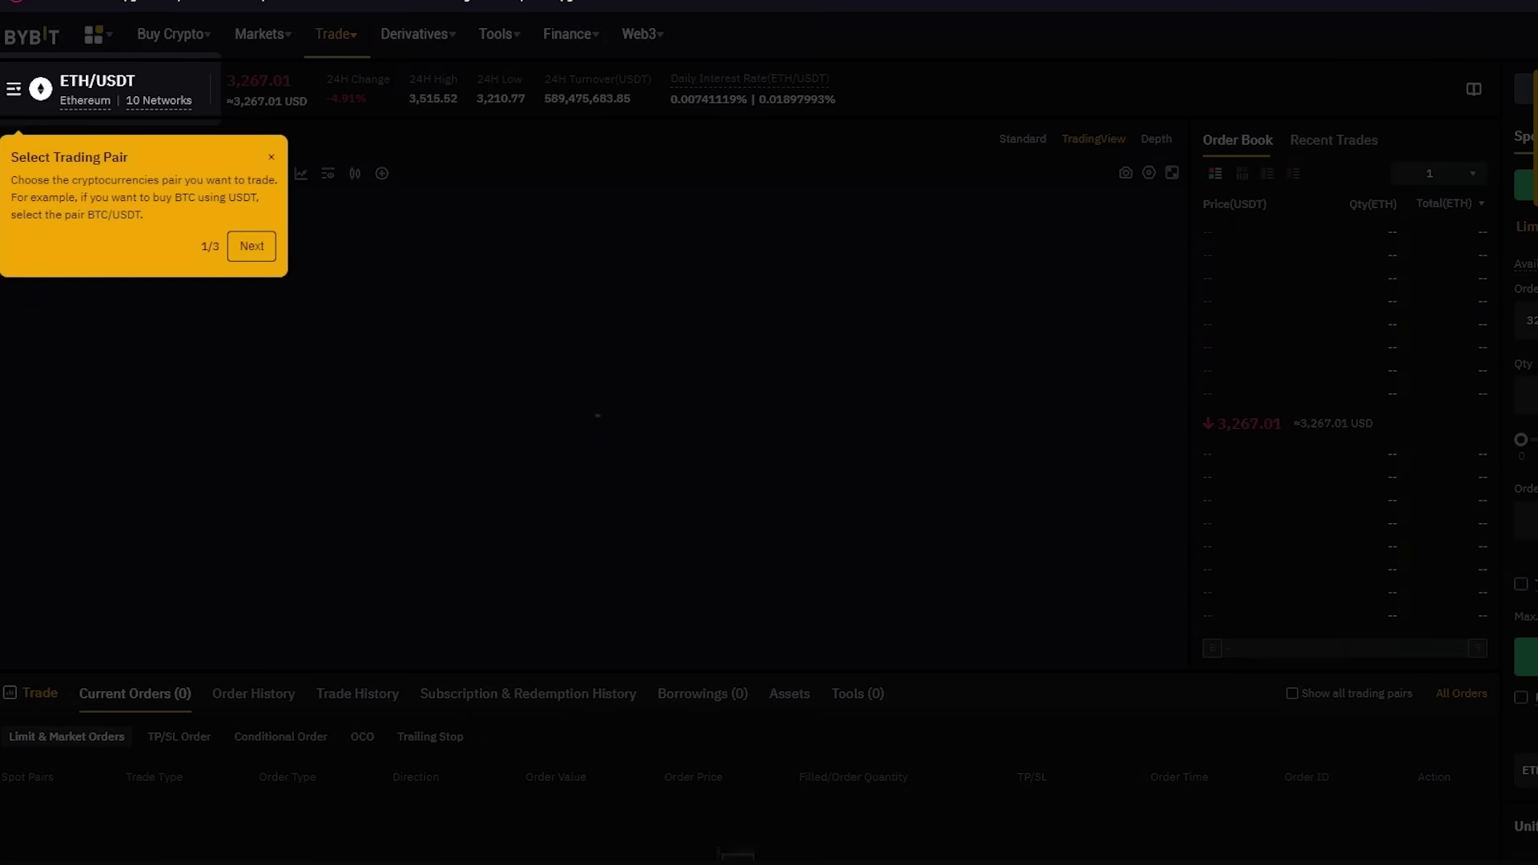
click(271, 157)
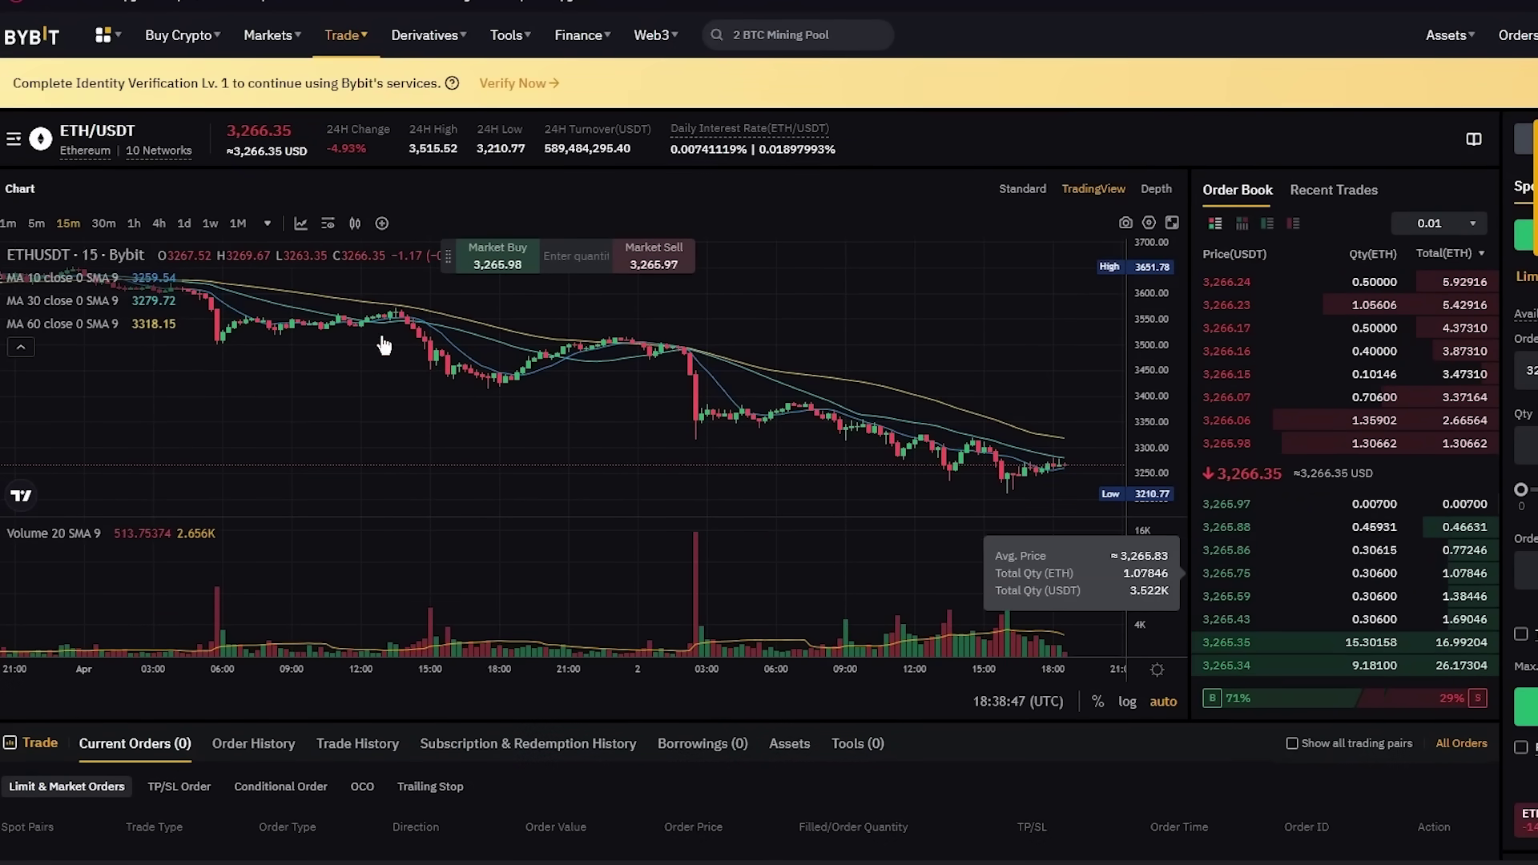
scroll(425, 343, up, 2)
scroll(425, 343, up, 3)
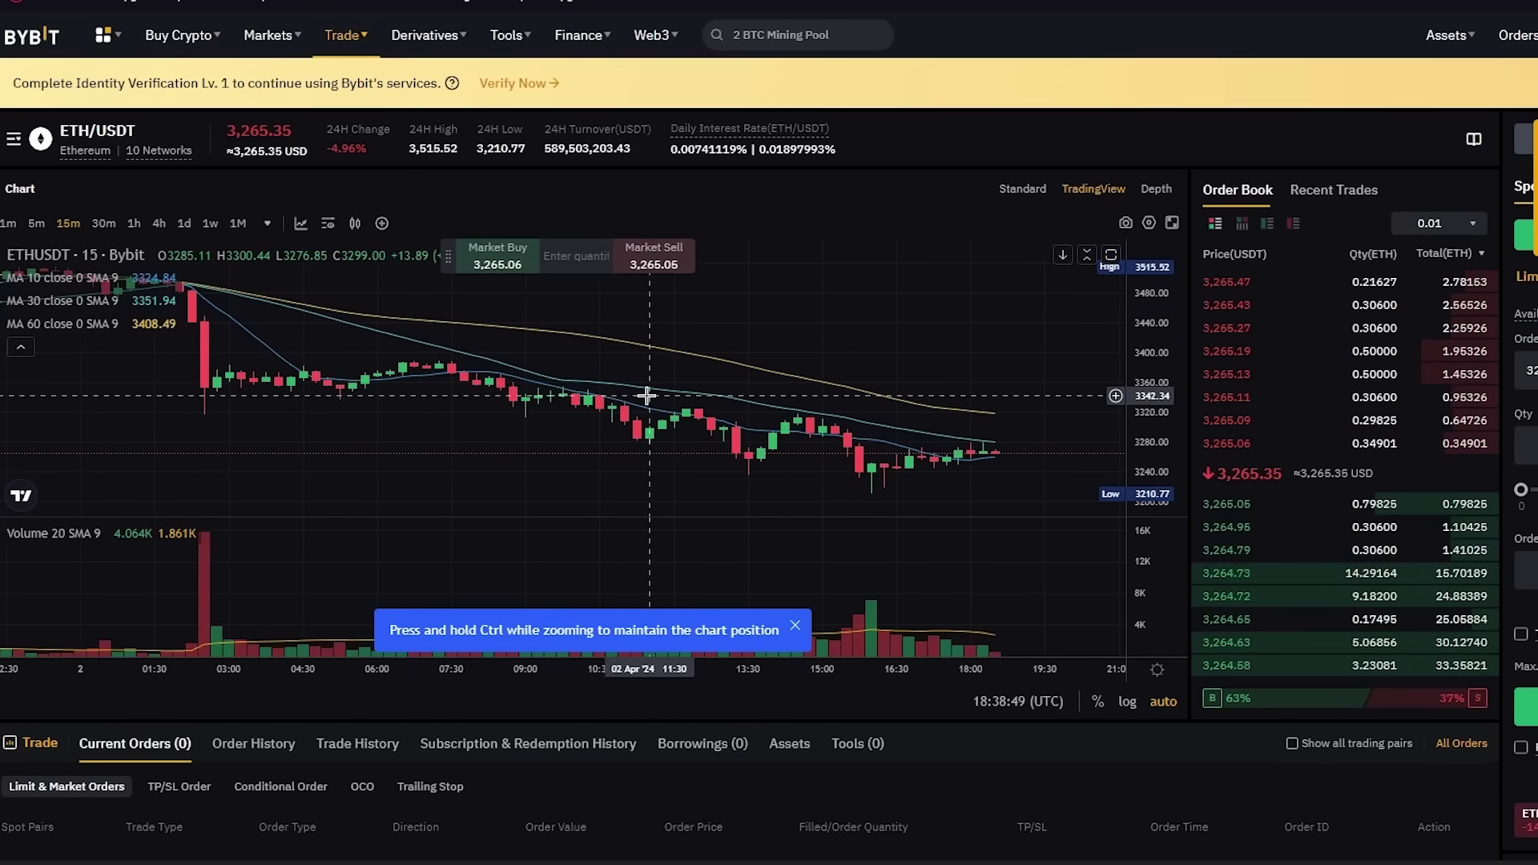
scroll(772, 386, up, 1)
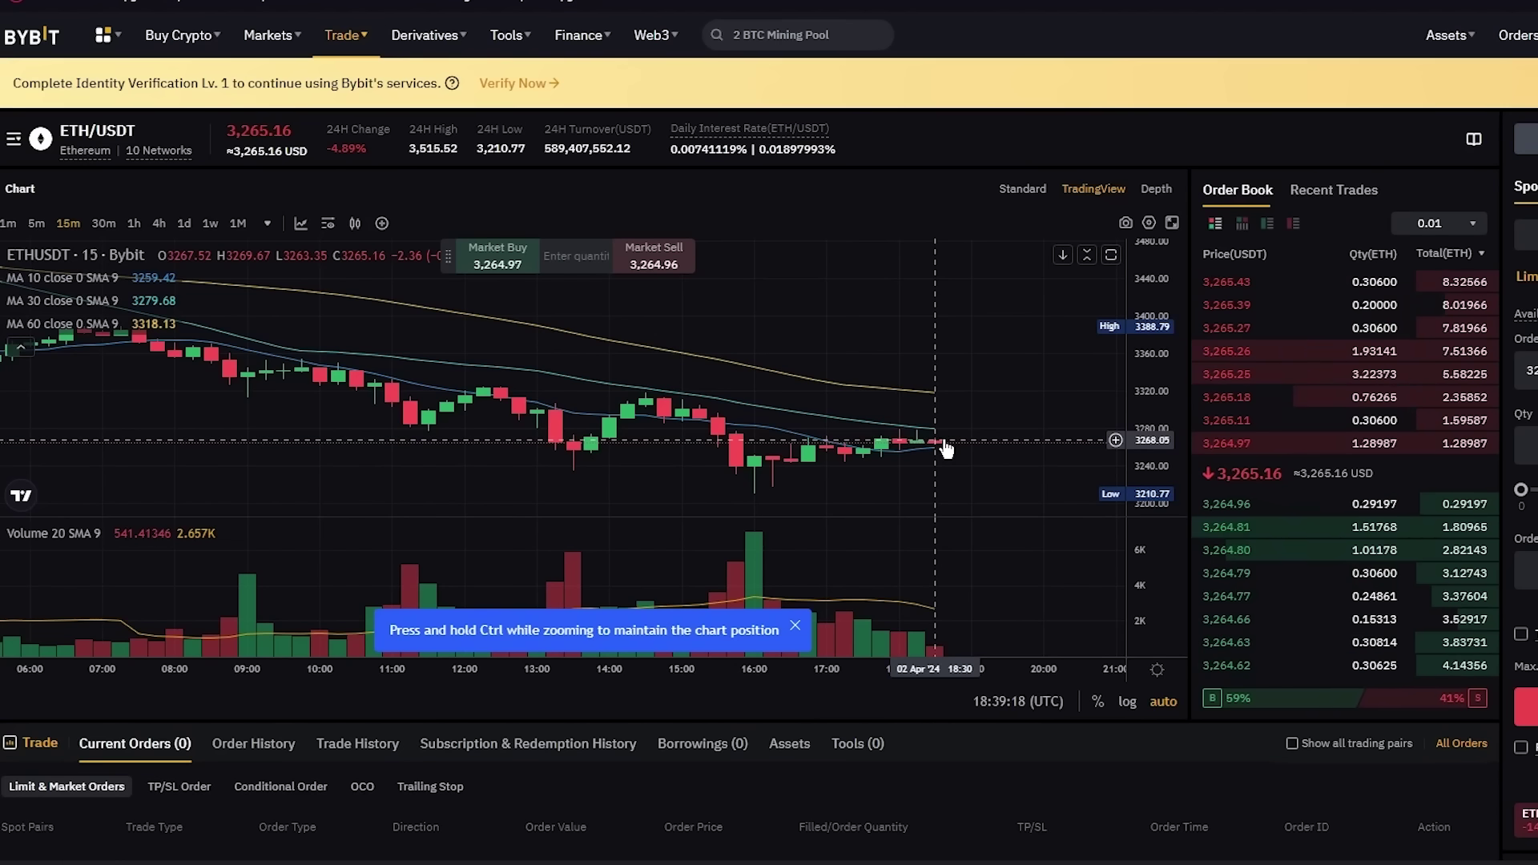
mouse_move(1383, 335)
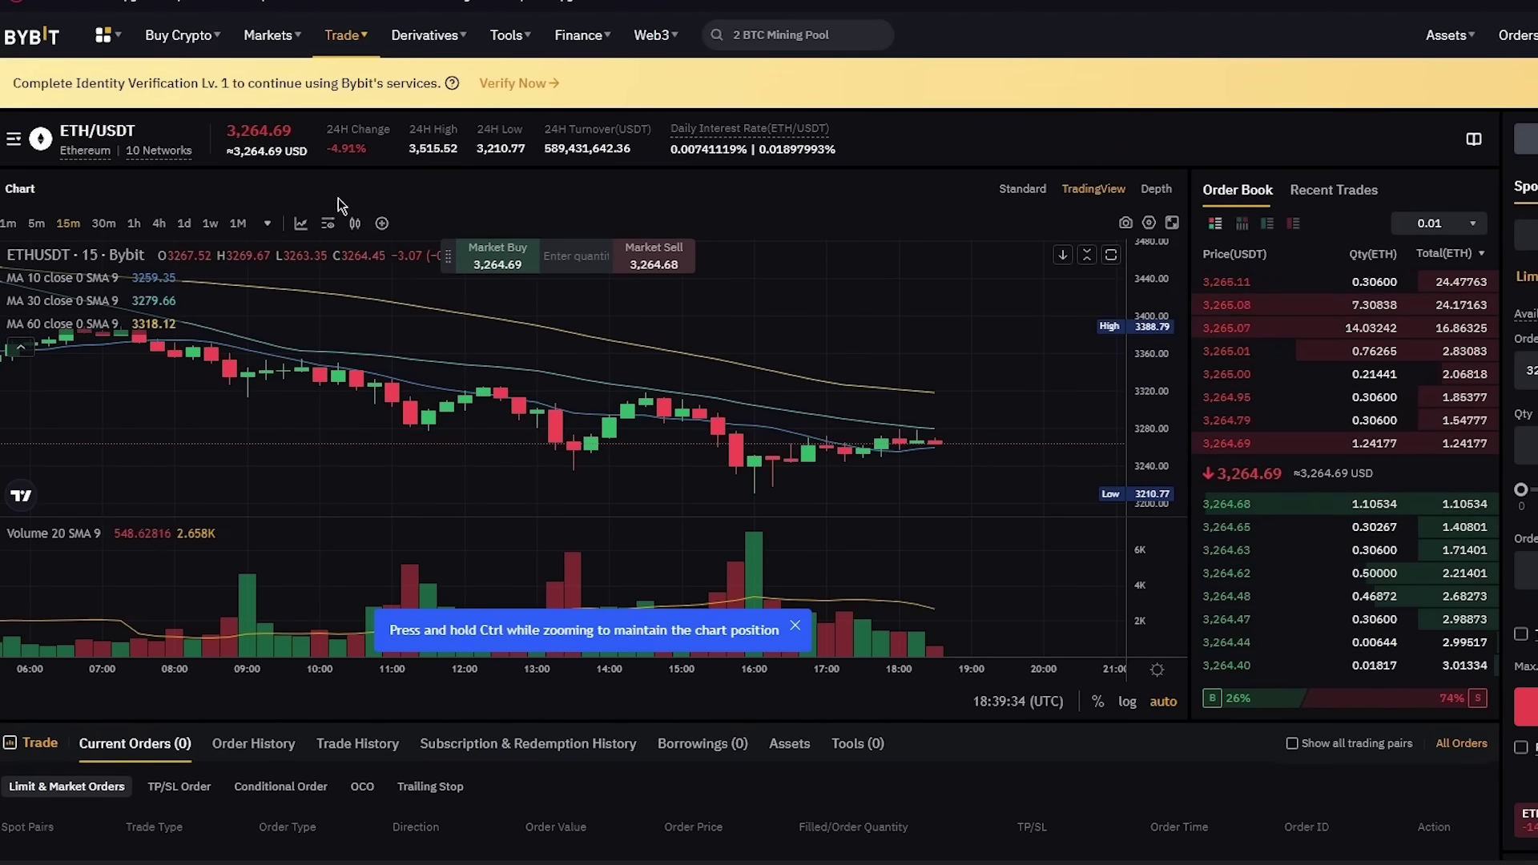
mouse_move(373, 35)
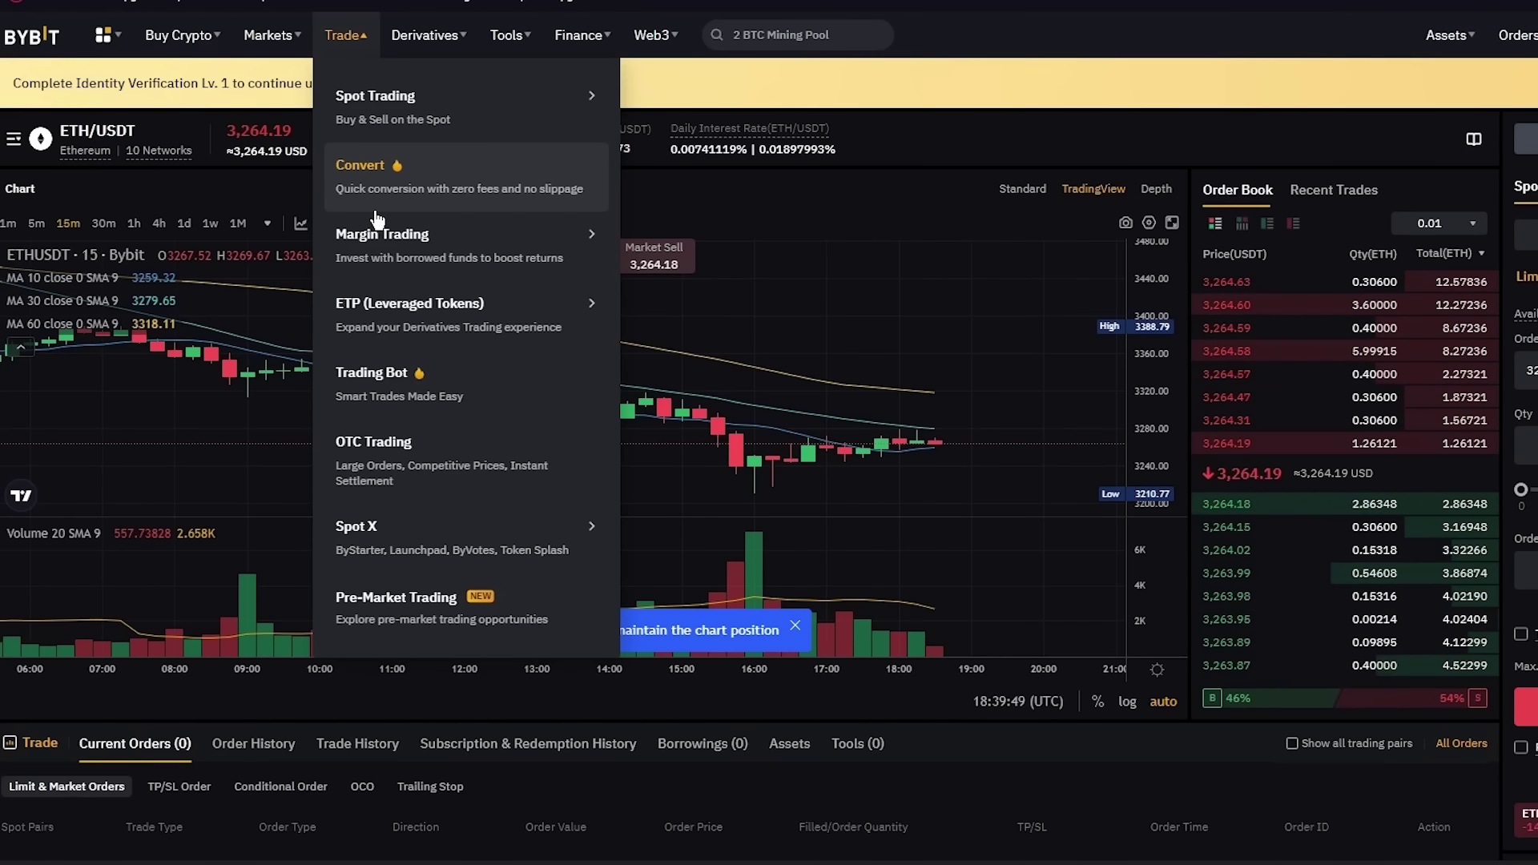
mouse_move(455, 241)
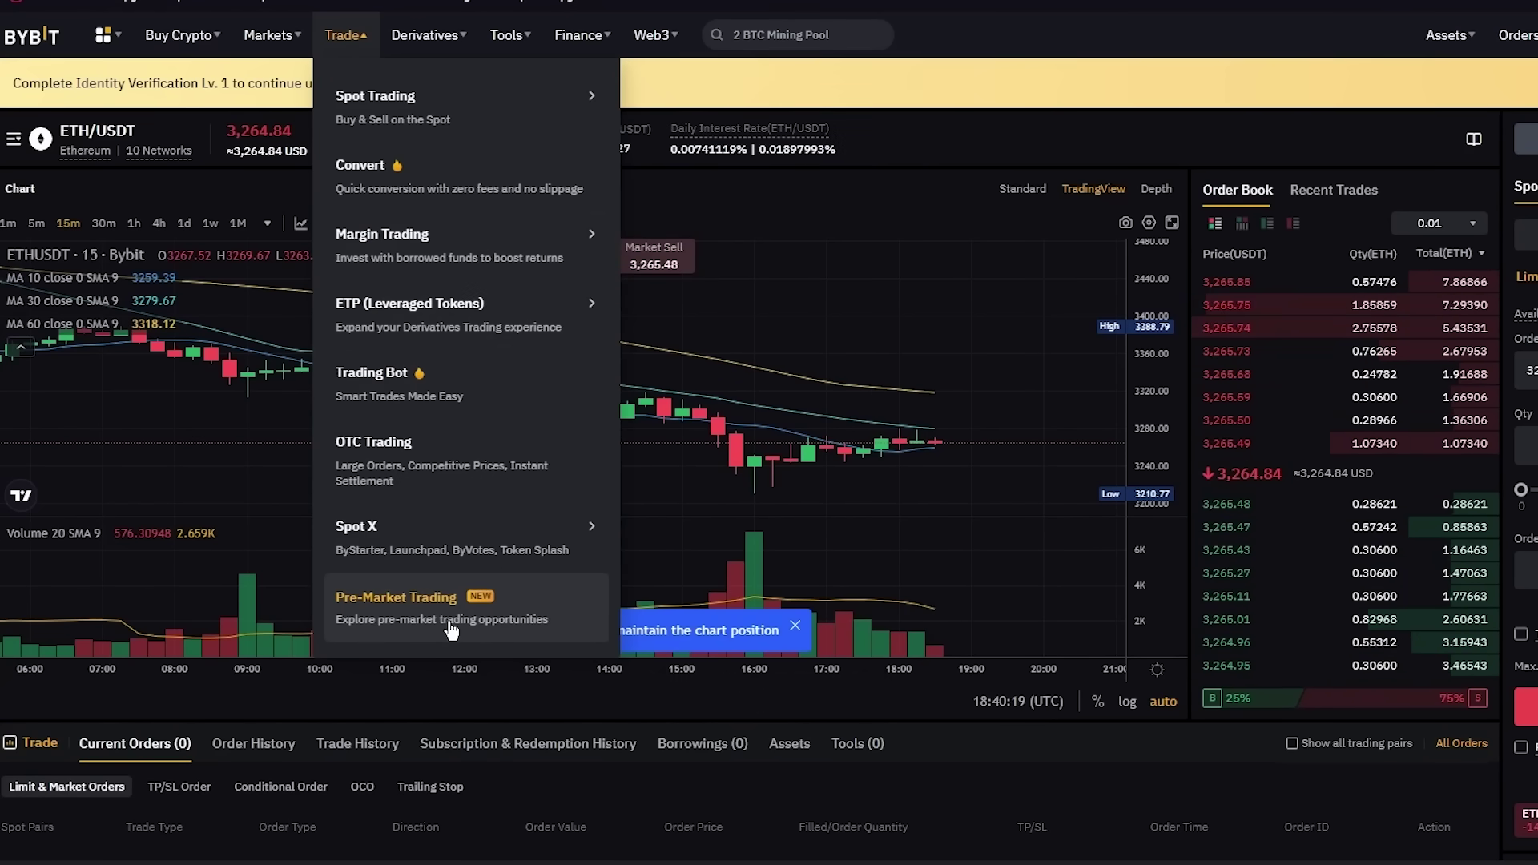
mouse_move(481, 131)
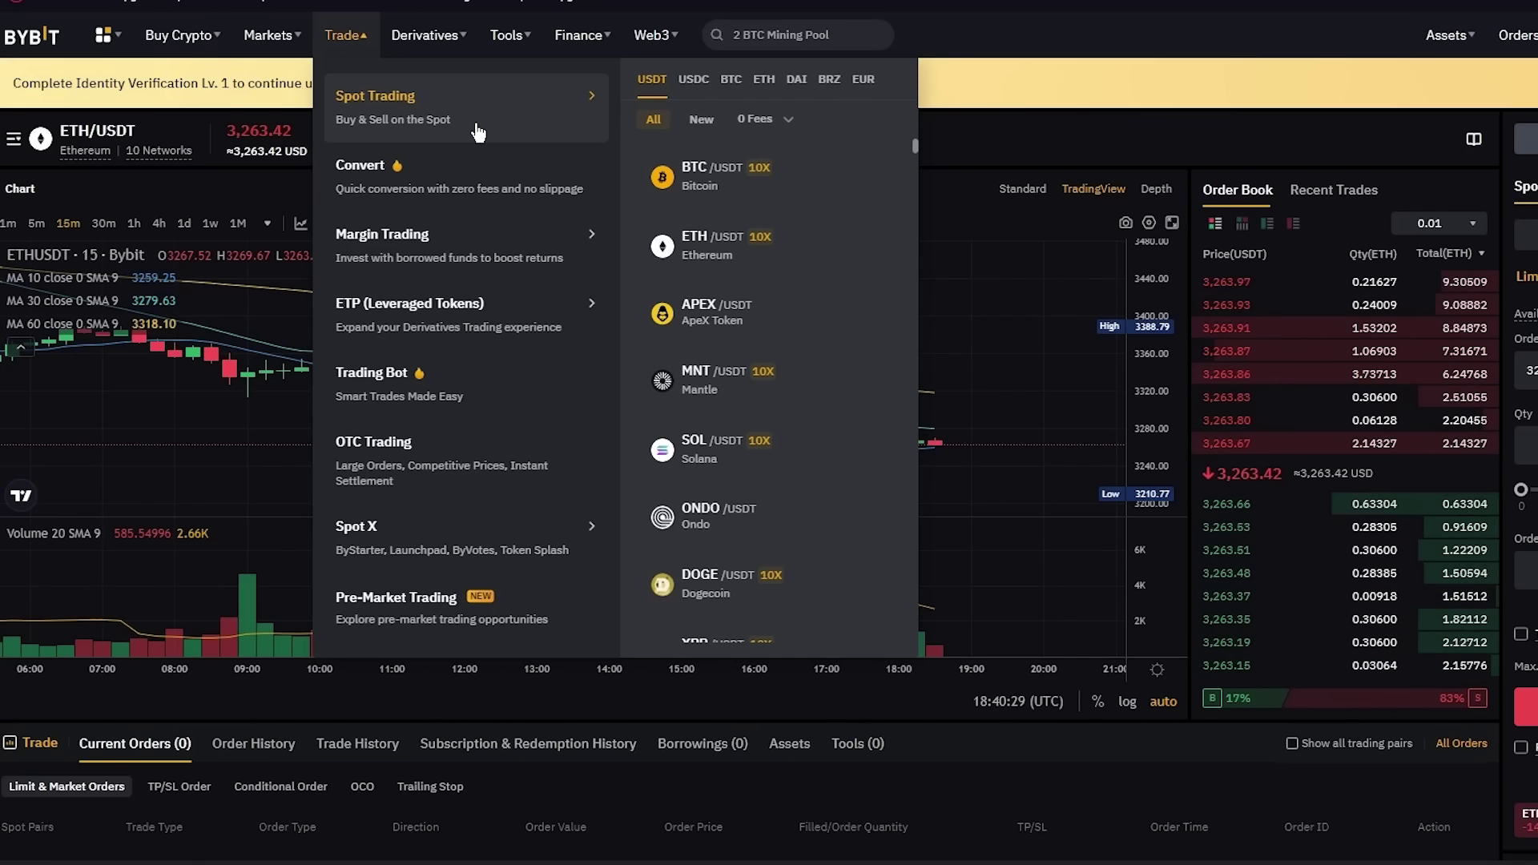
Reach One-Click Buy through the Derivatives and Buy Crypto navigation menus
mouse_move(429, 53)
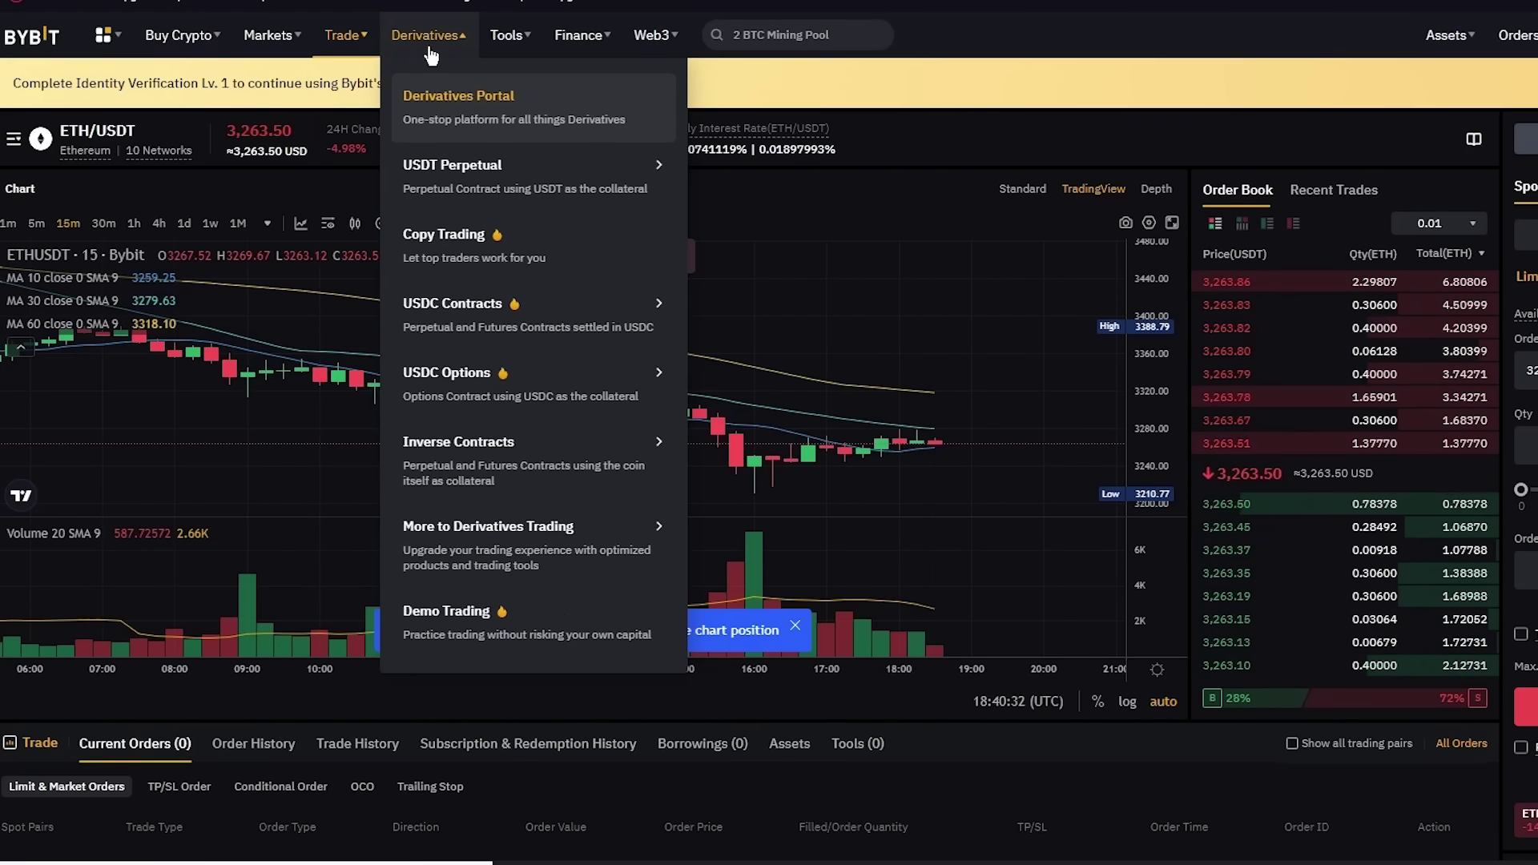
mouse_move(167, 24)
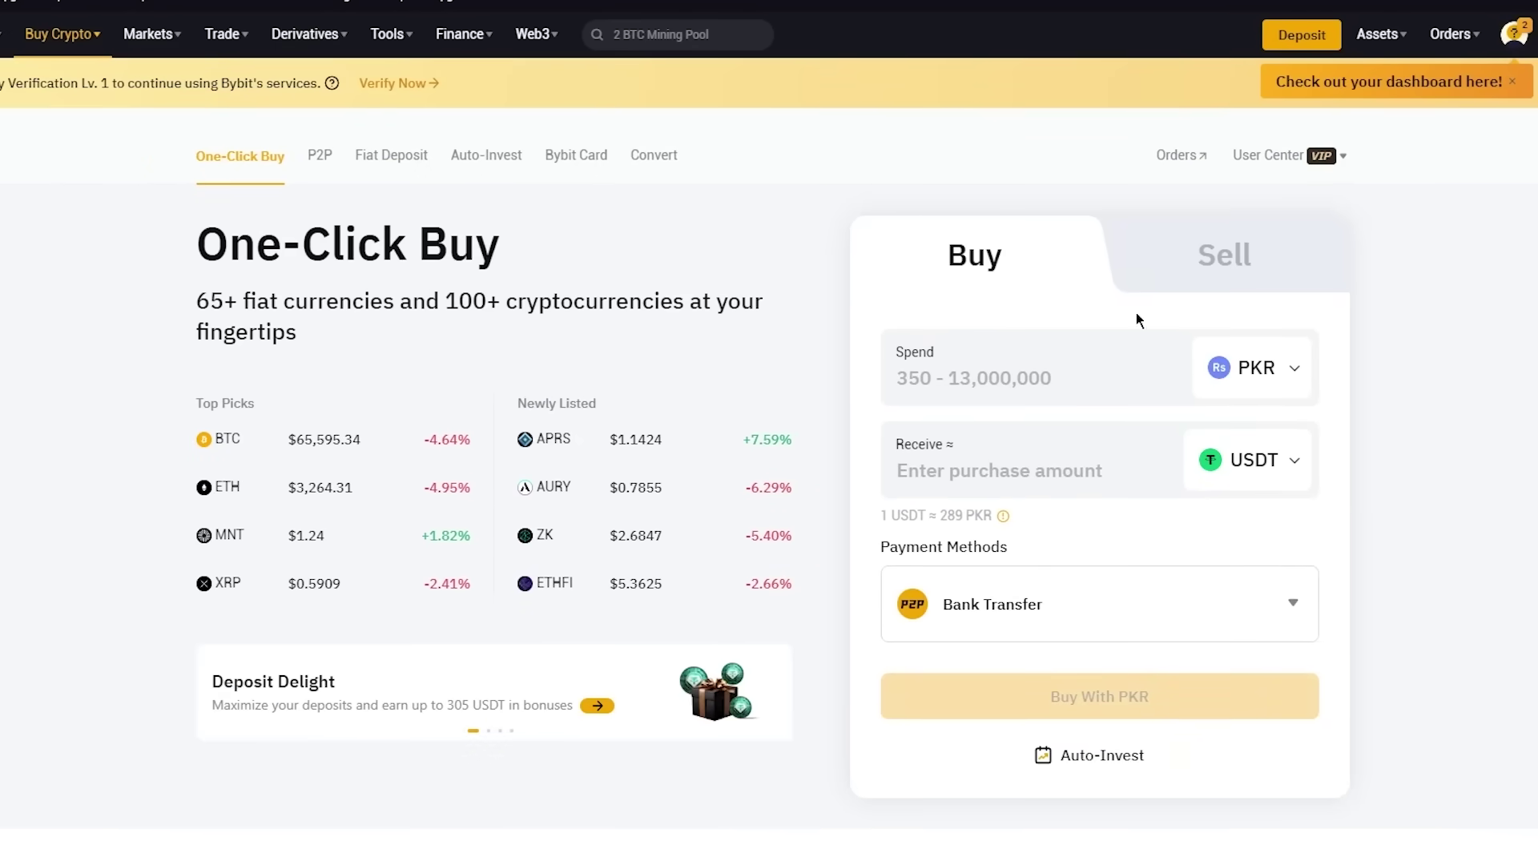
Keep PKR as the spend currency, enter 10000, then set Receive to 1 BTC
click(1257, 385)
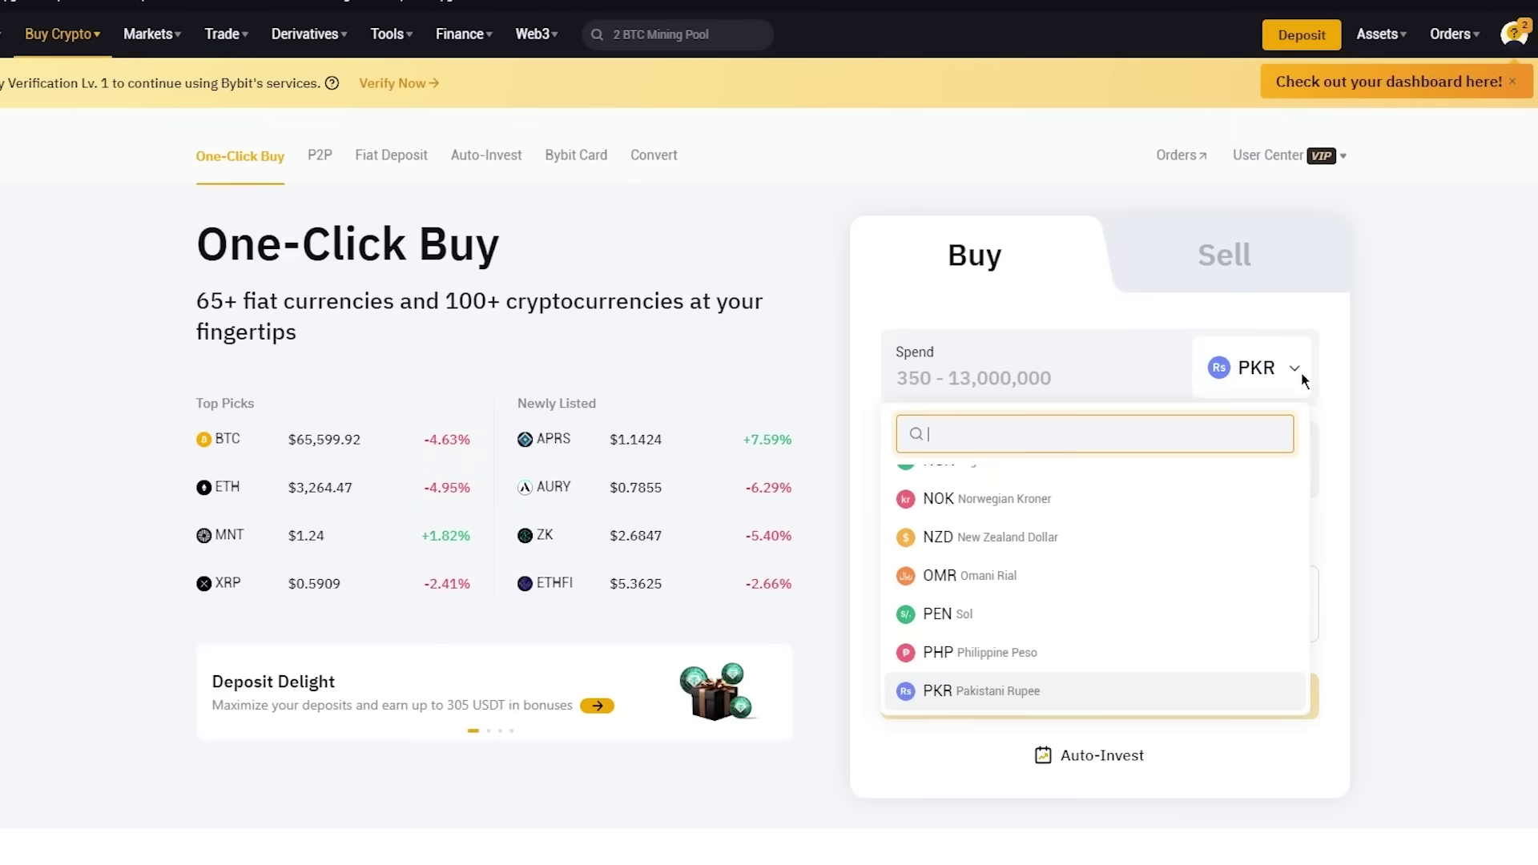
click(1280, 375)
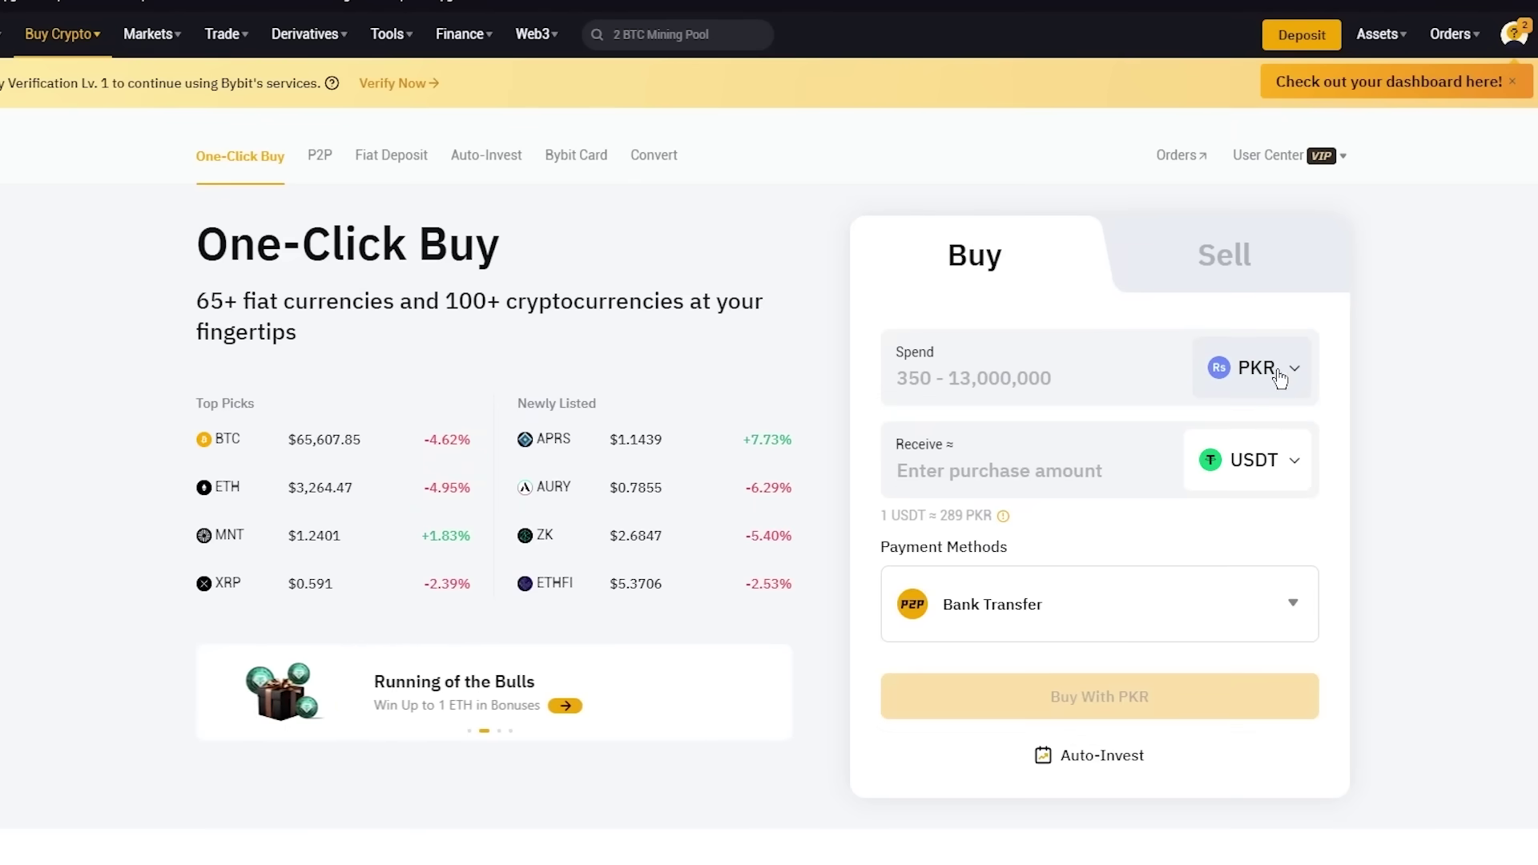
click(1092, 373)
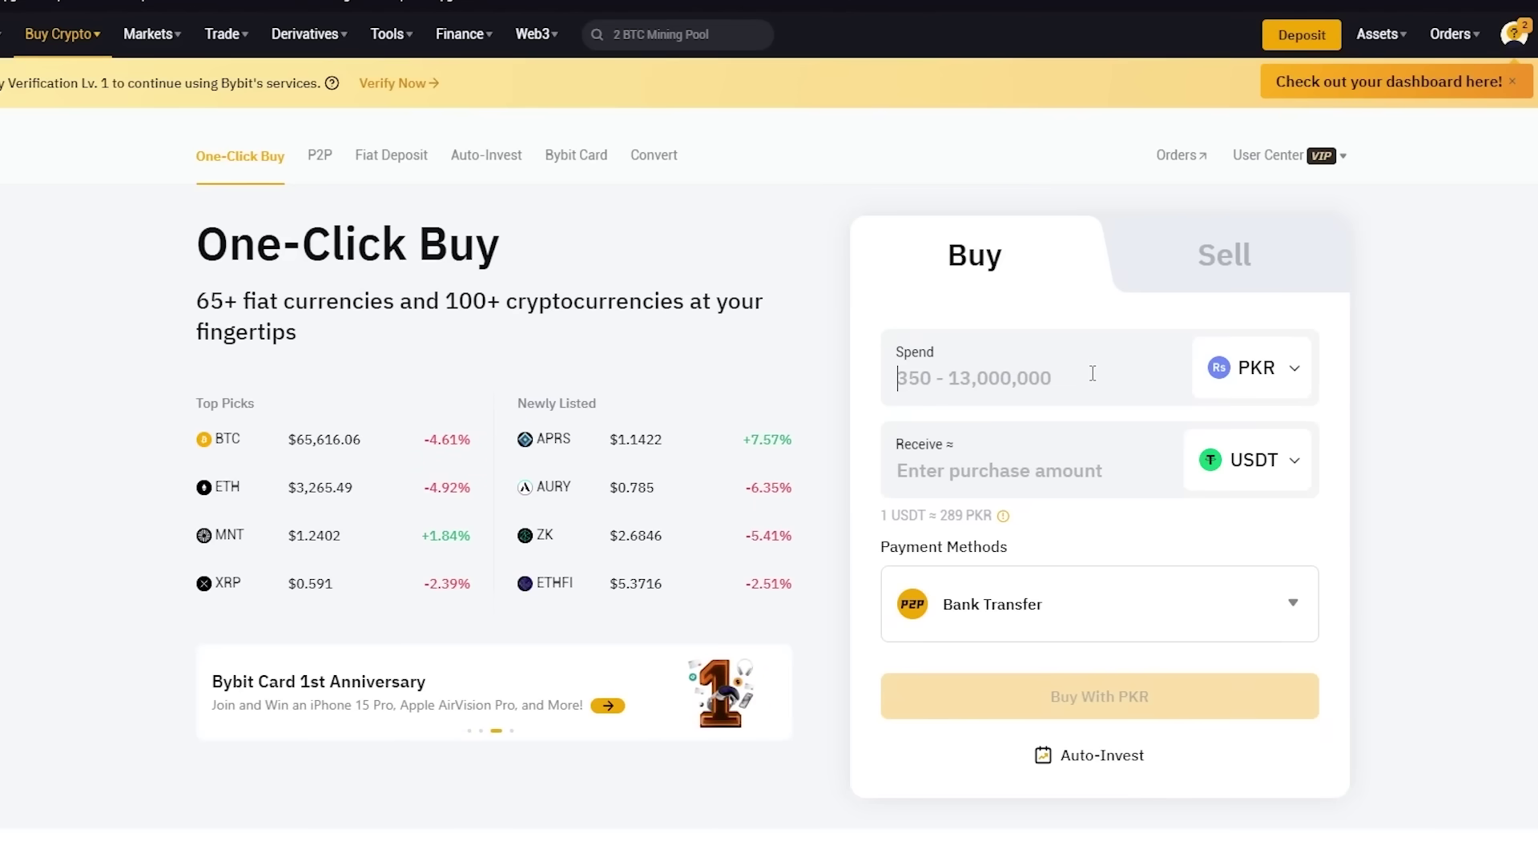
text(100000)
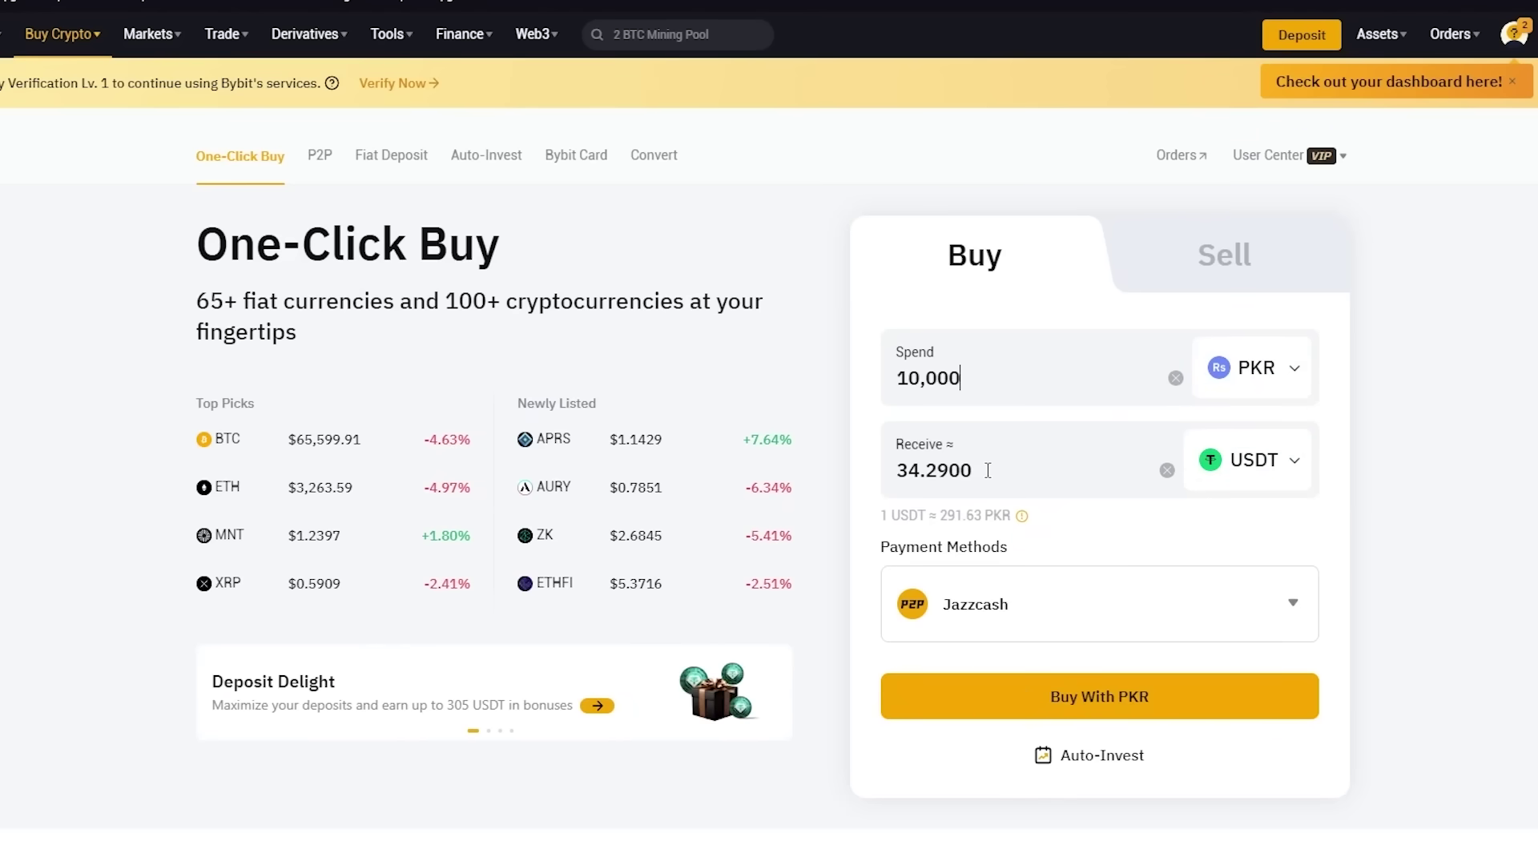
click(1243, 475)
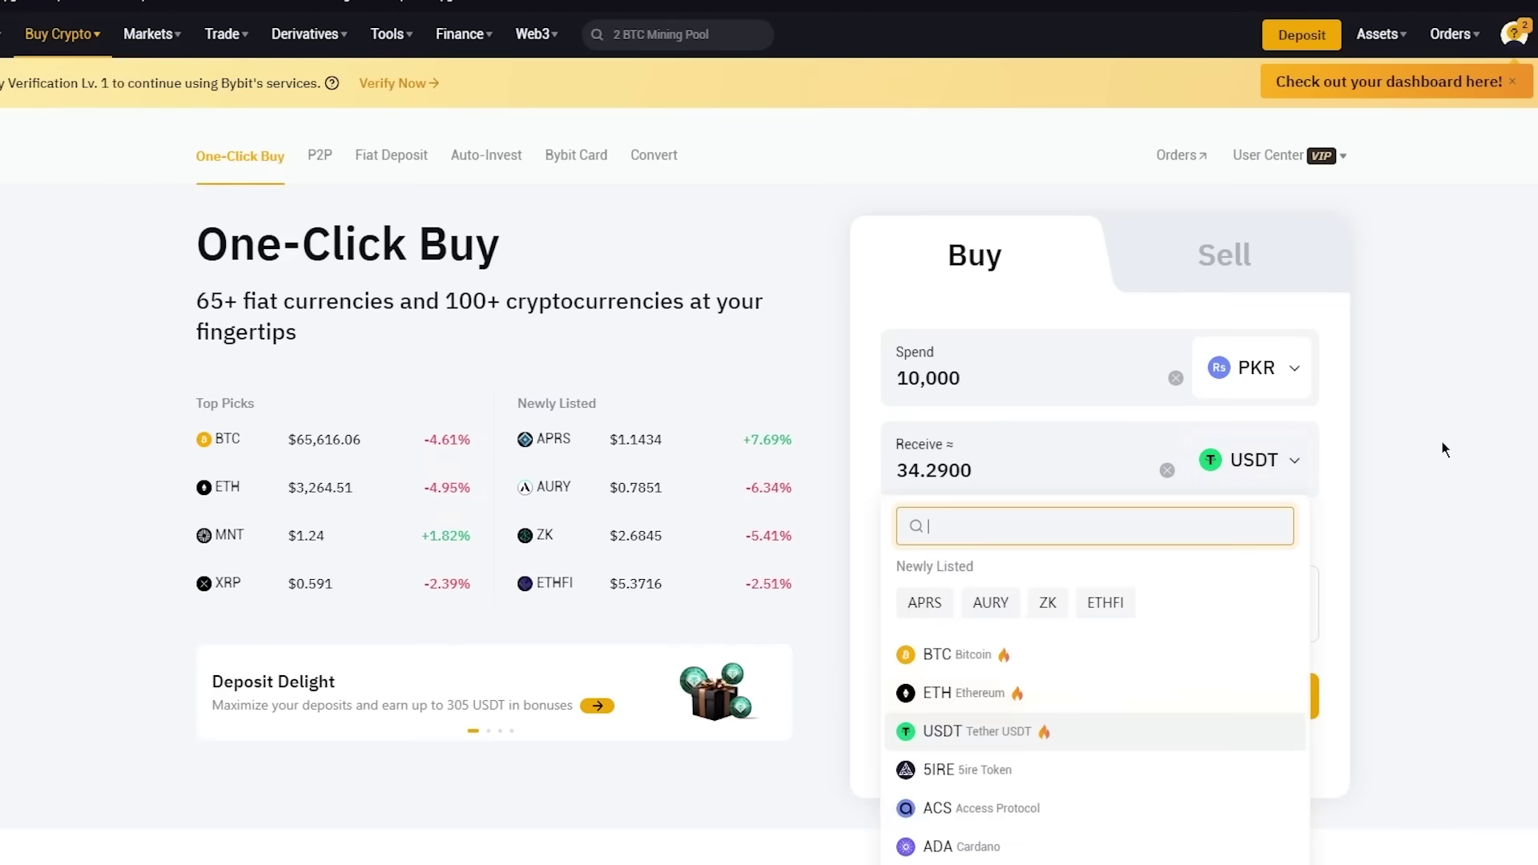
click(1008, 658)
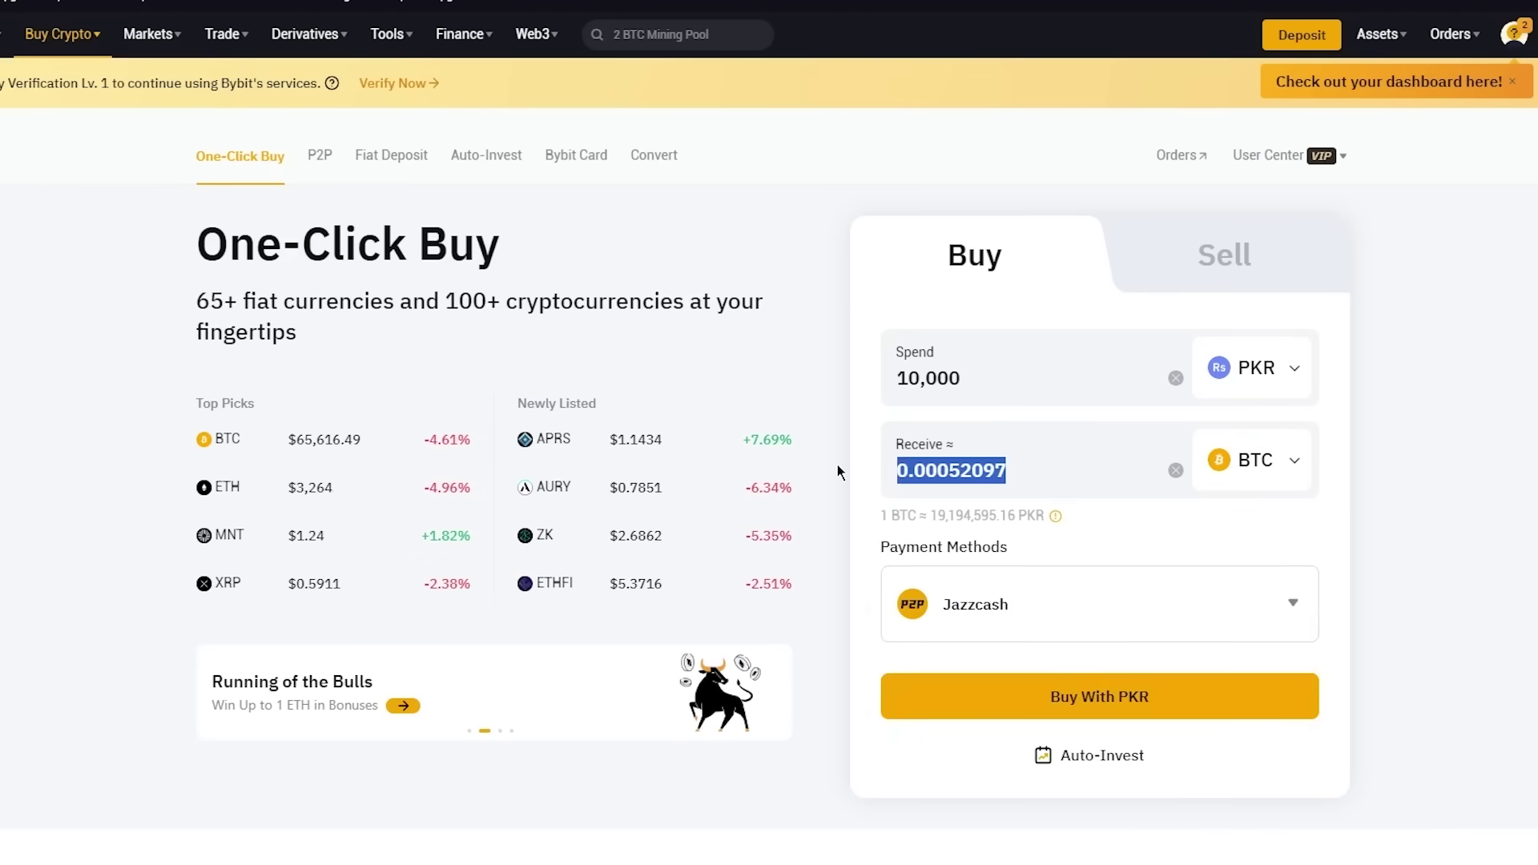
text(1)
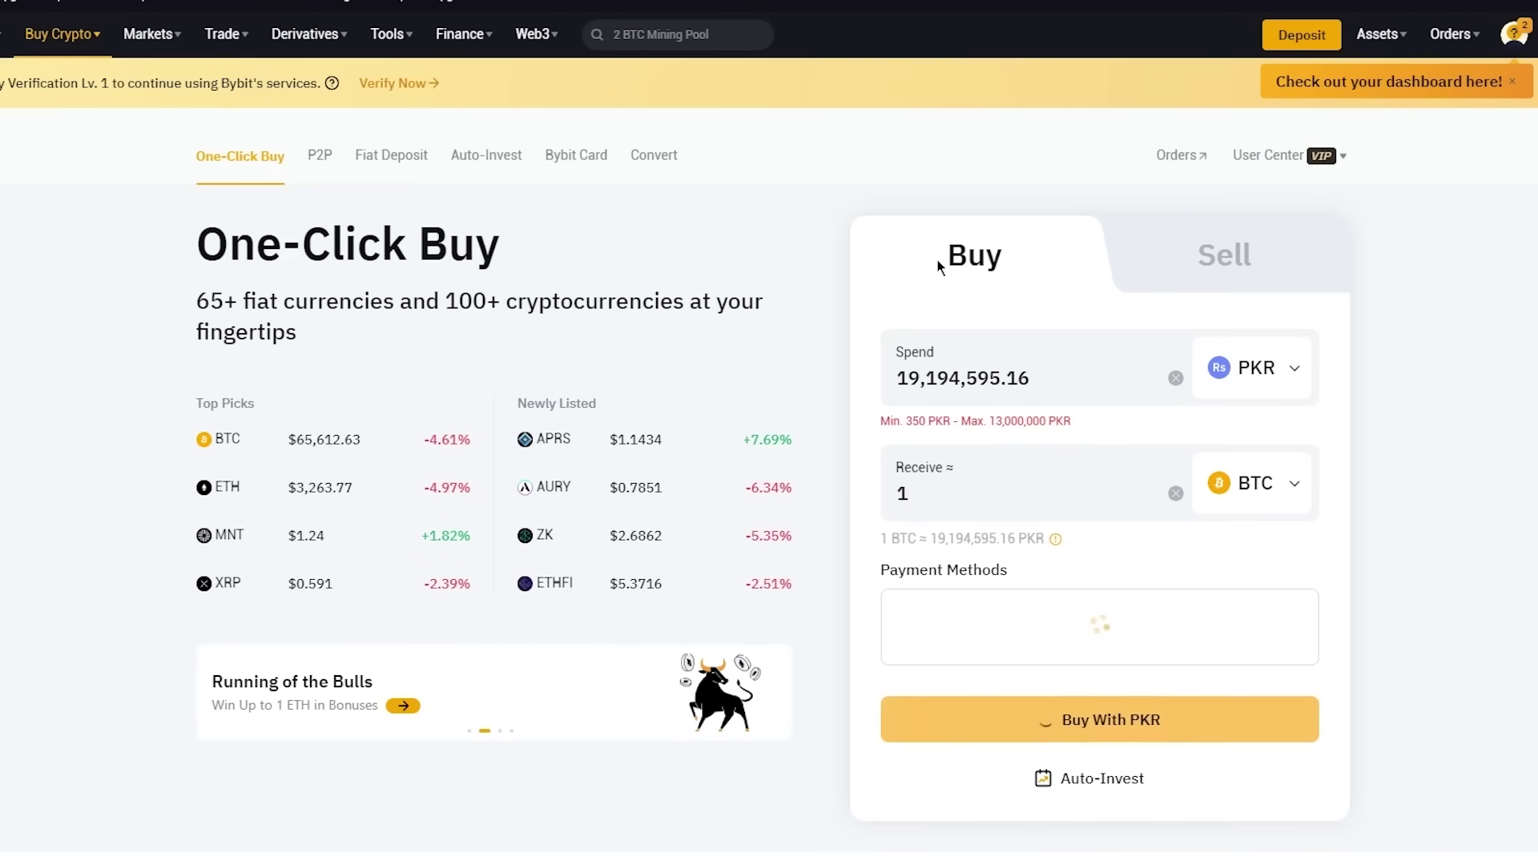
Switch the Spend currency from PKR to USD, pricing 1 BTC at 65,948.75 USD
click(1035, 367)
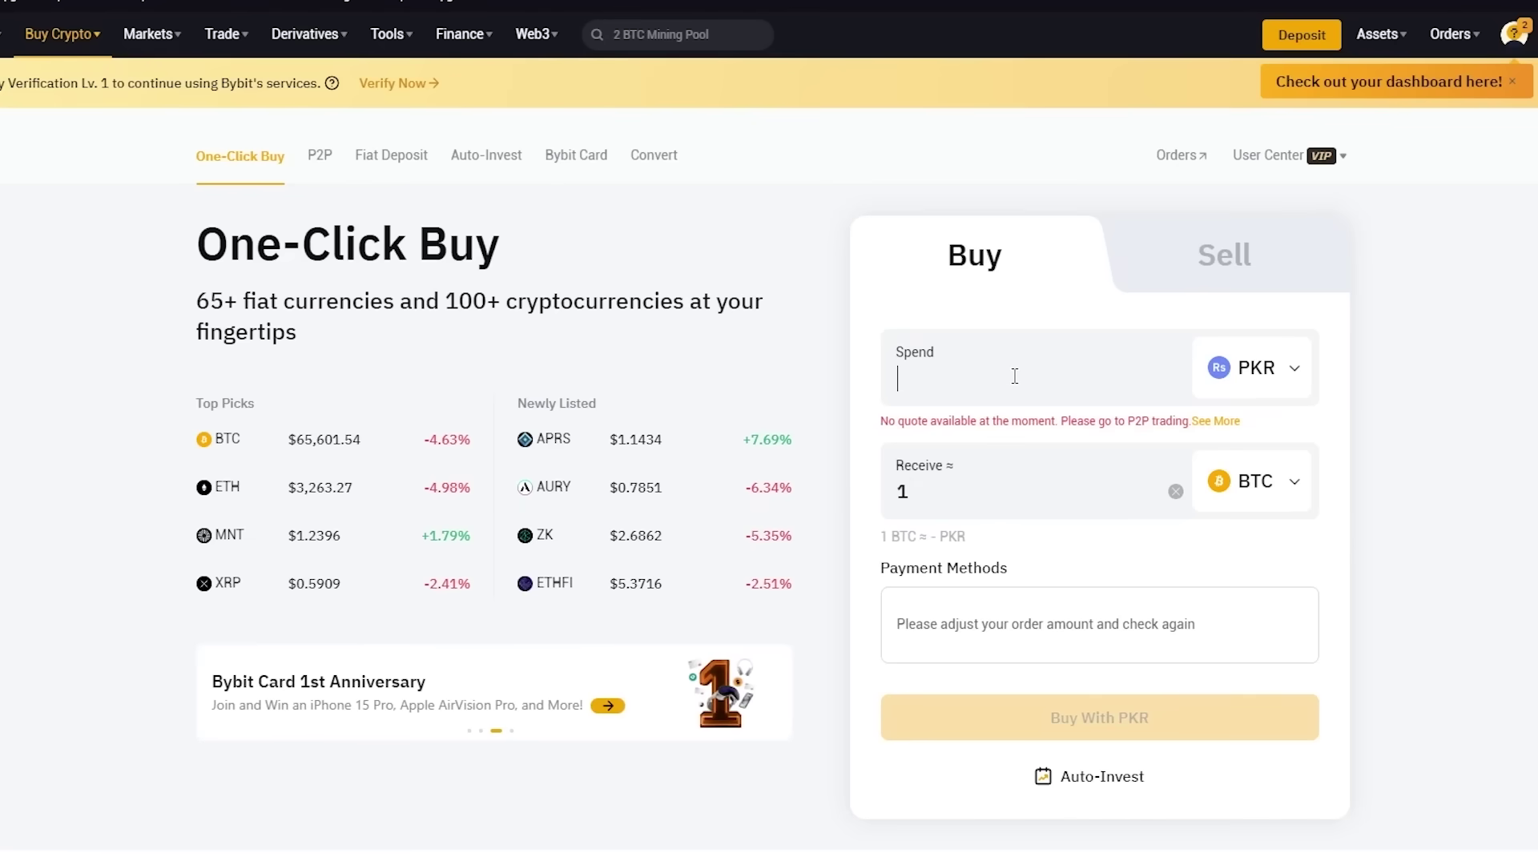
click(1291, 372)
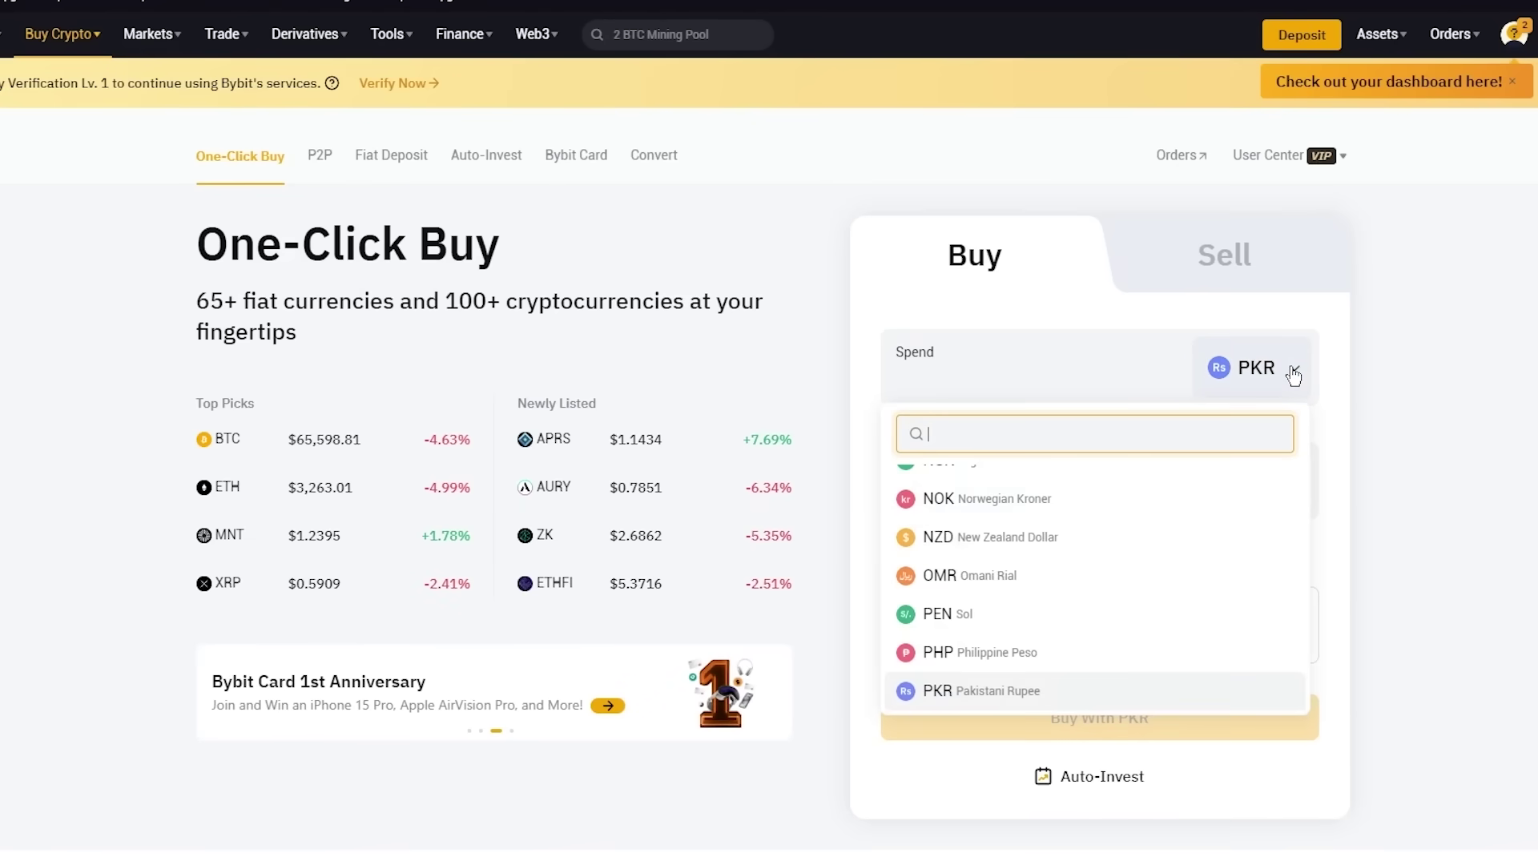
scroll(1033, 560, up, 12)
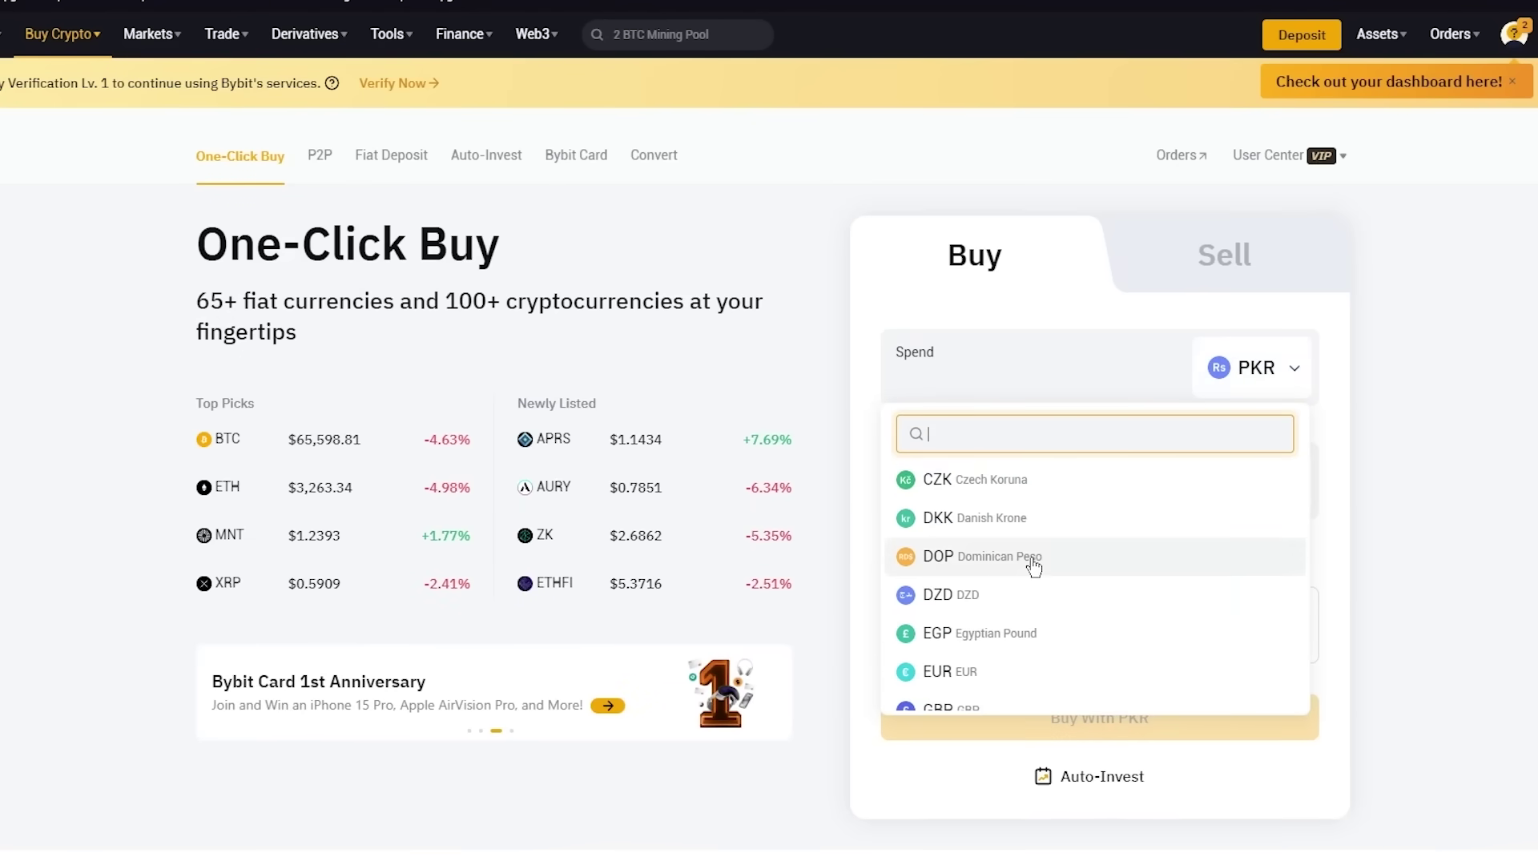
scroll(1034, 559, down, 15)
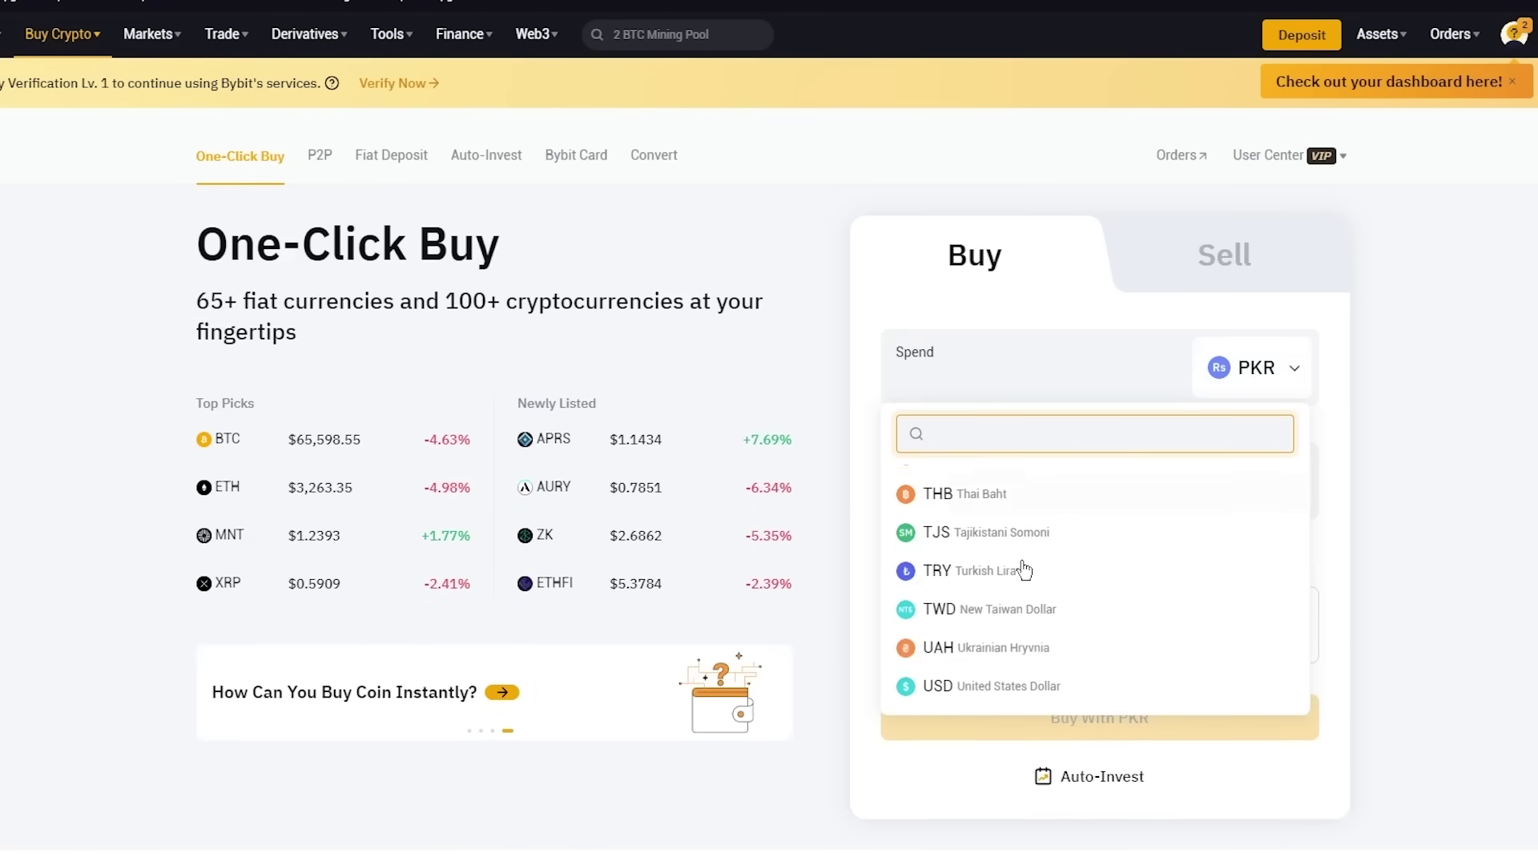
scroll(1024, 575, down, 3)
scroll(1035, 538, up, 6)
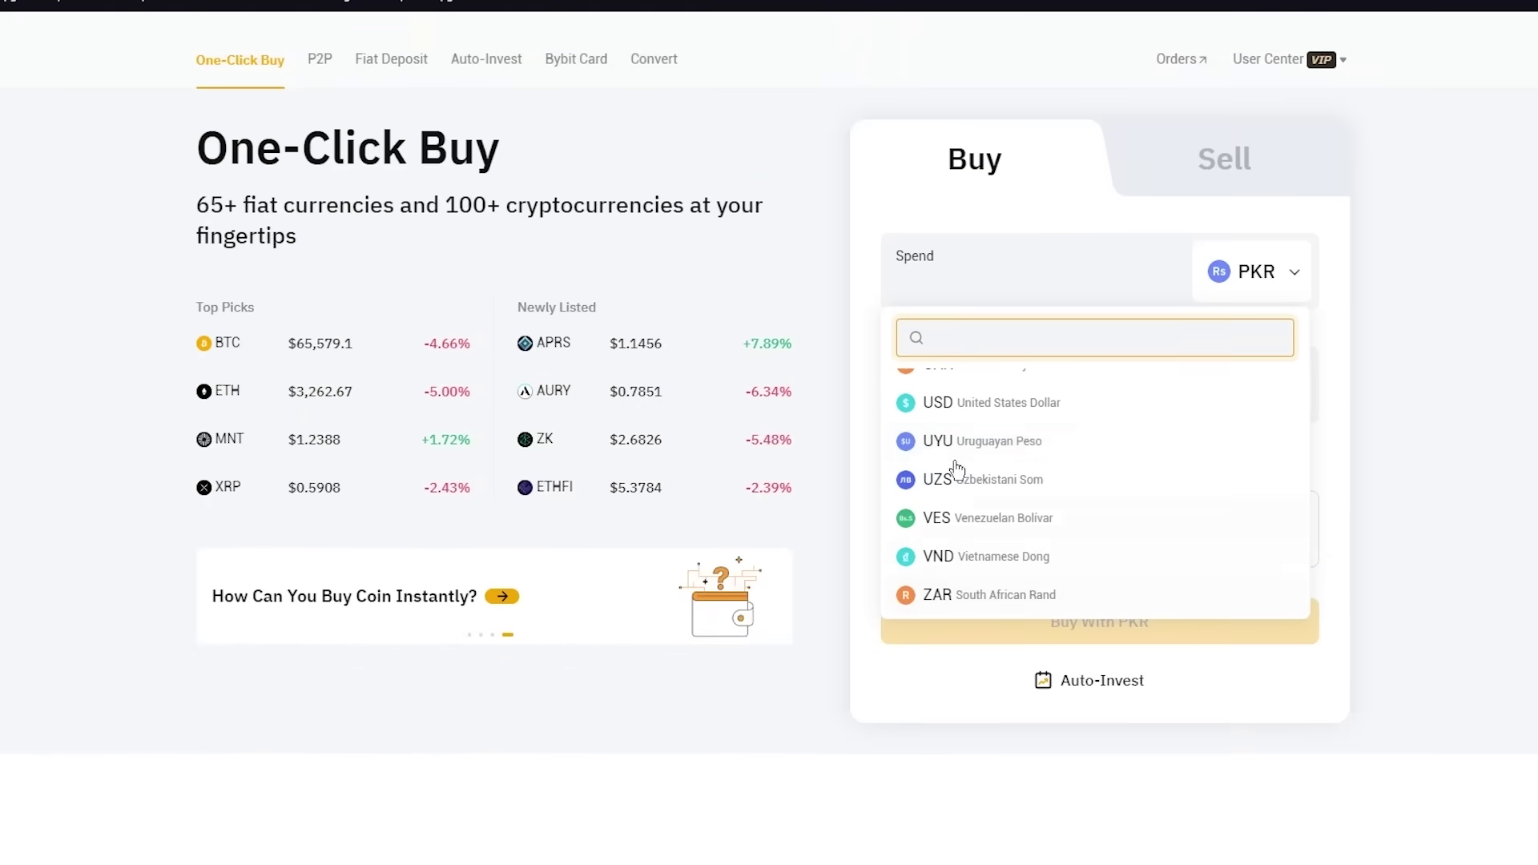
scroll(991, 476, up, 1)
scroll(991, 476, up, 1)
click(989, 503)
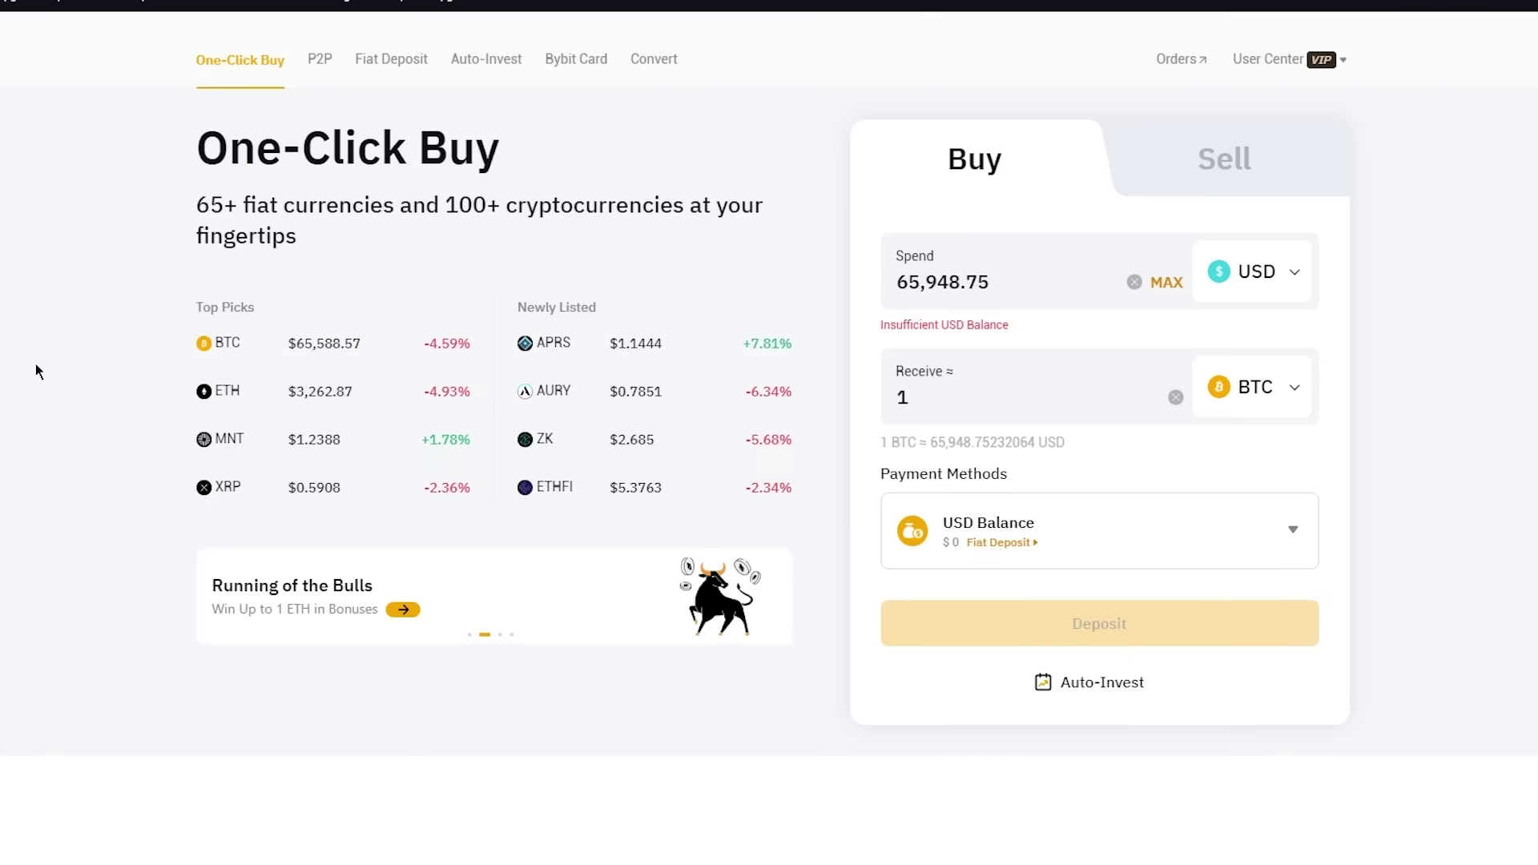
scroll(35, 363, up, 2)
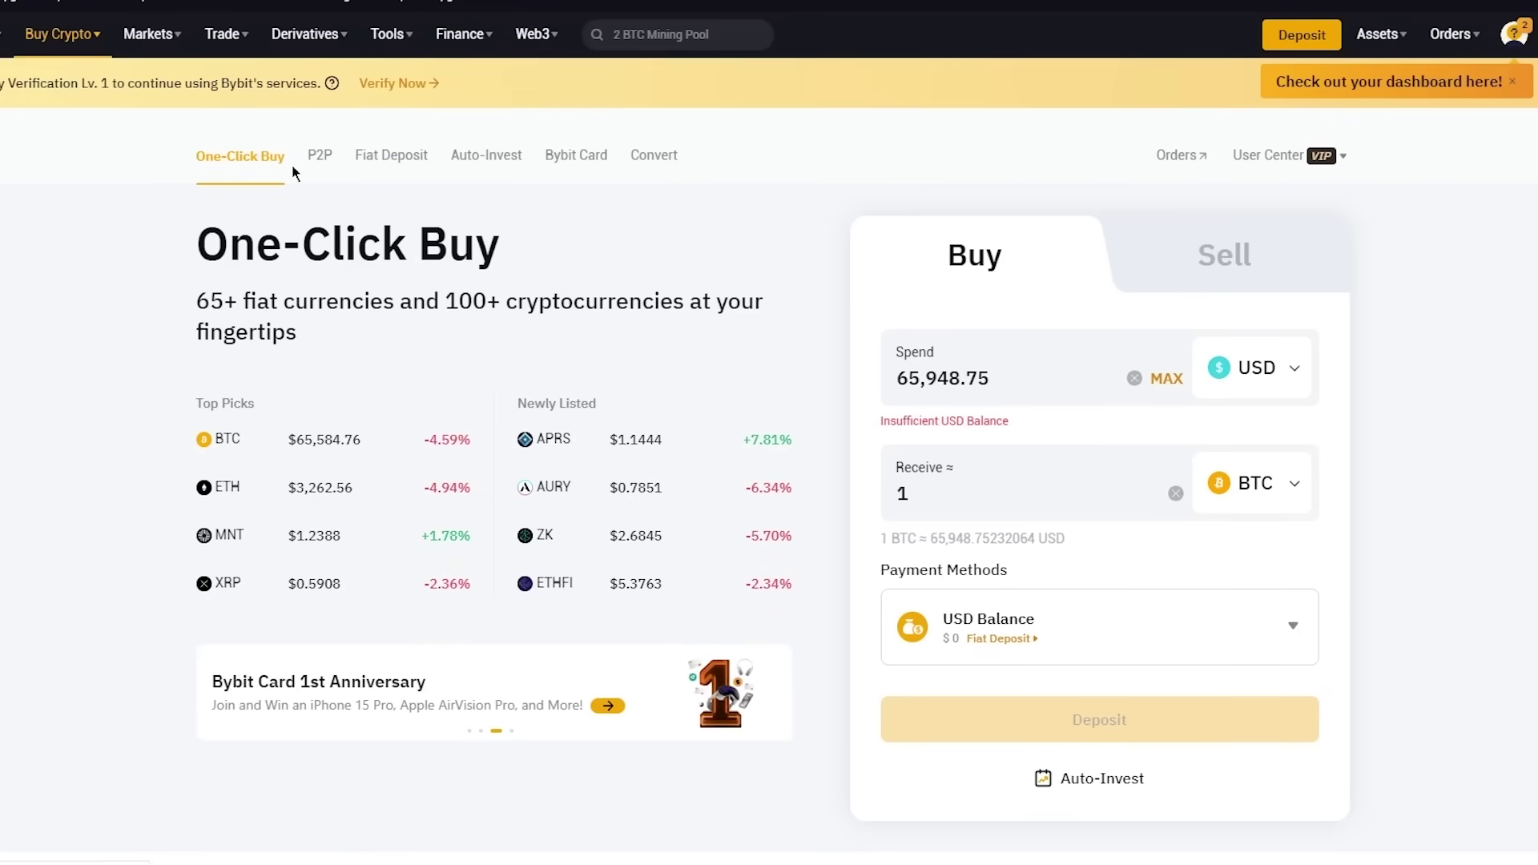
Browse the P2P offers after closing their intro tip, then go to the USD Fiat Deposit page
click(328, 158)
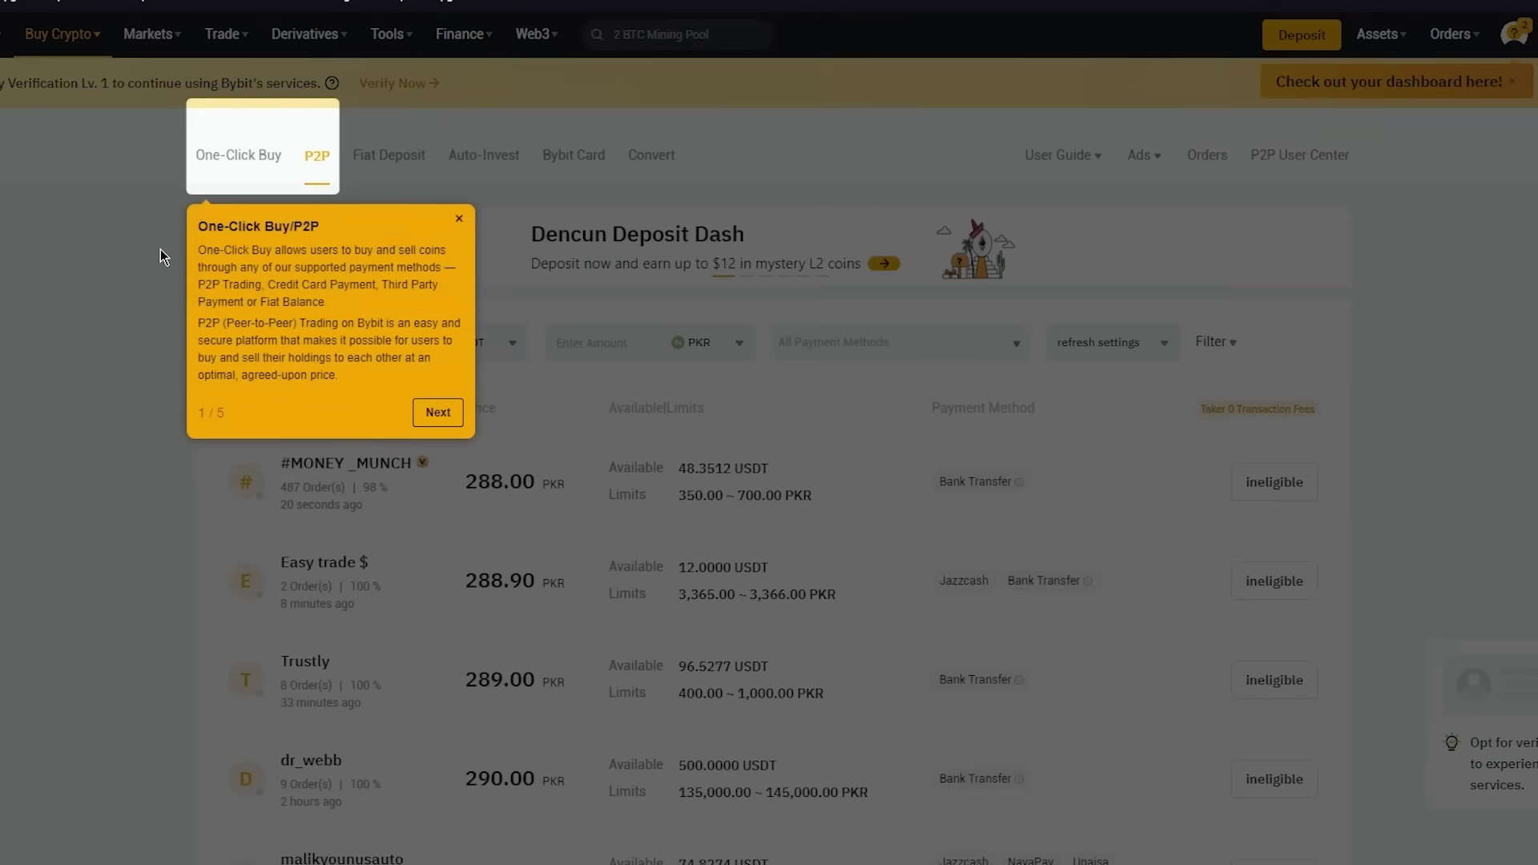
click(444, 200)
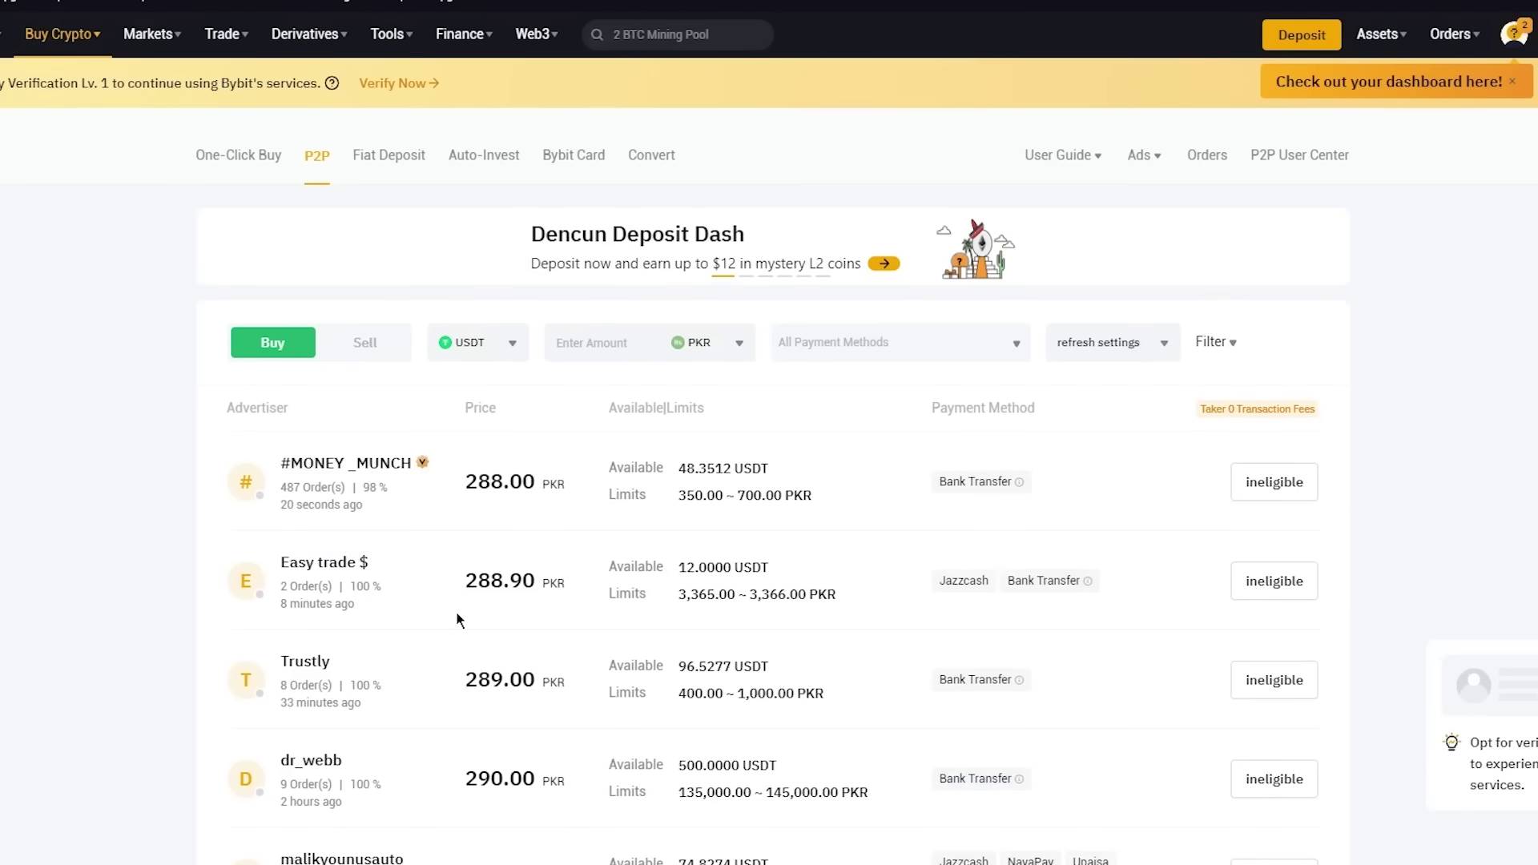
scroll(473, 550, down, 8)
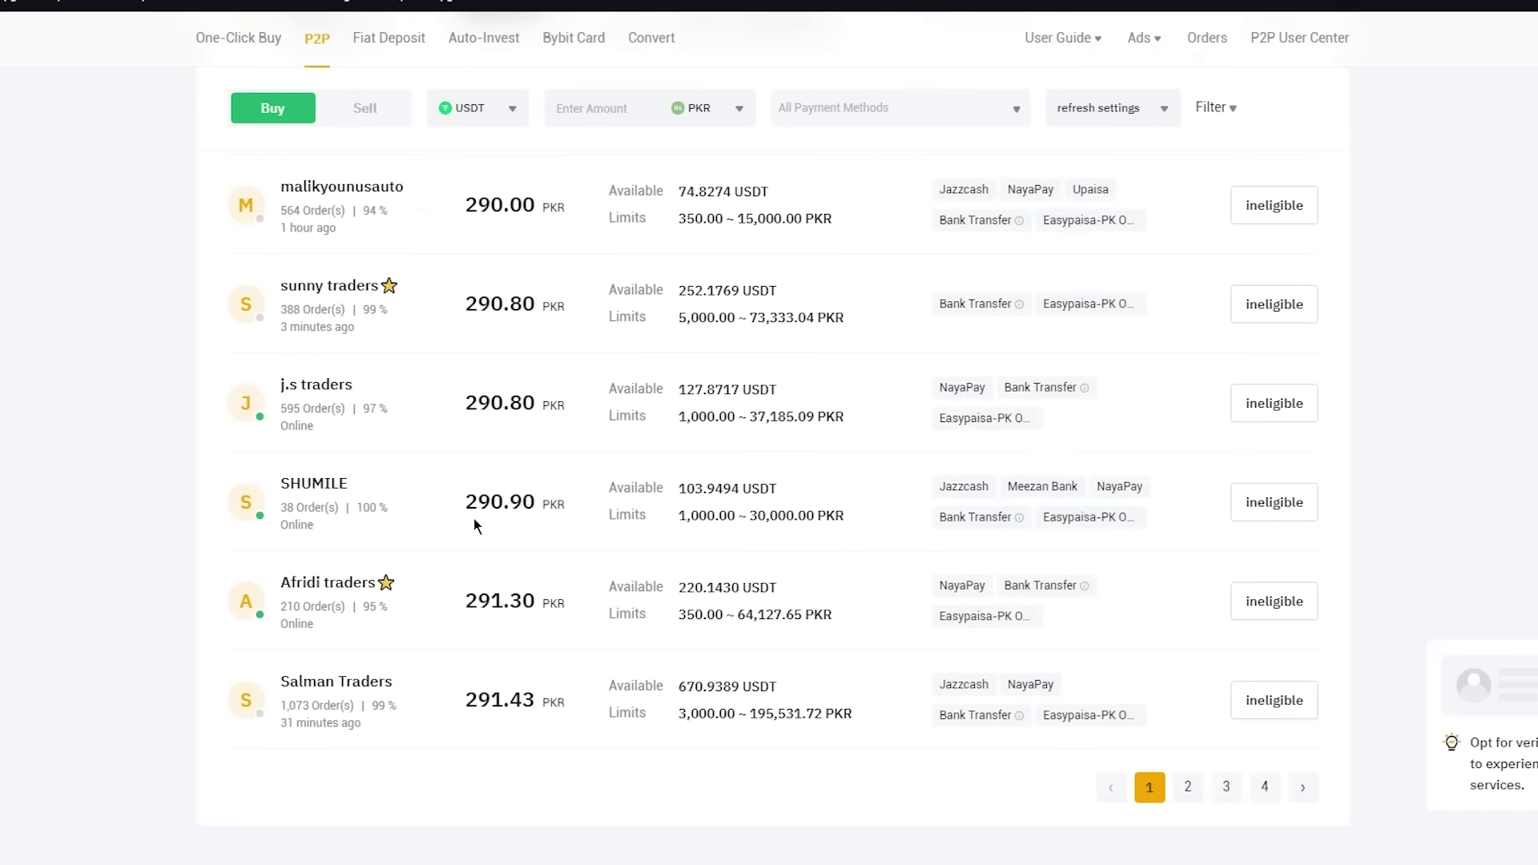
scroll(474, 523, up, 8)
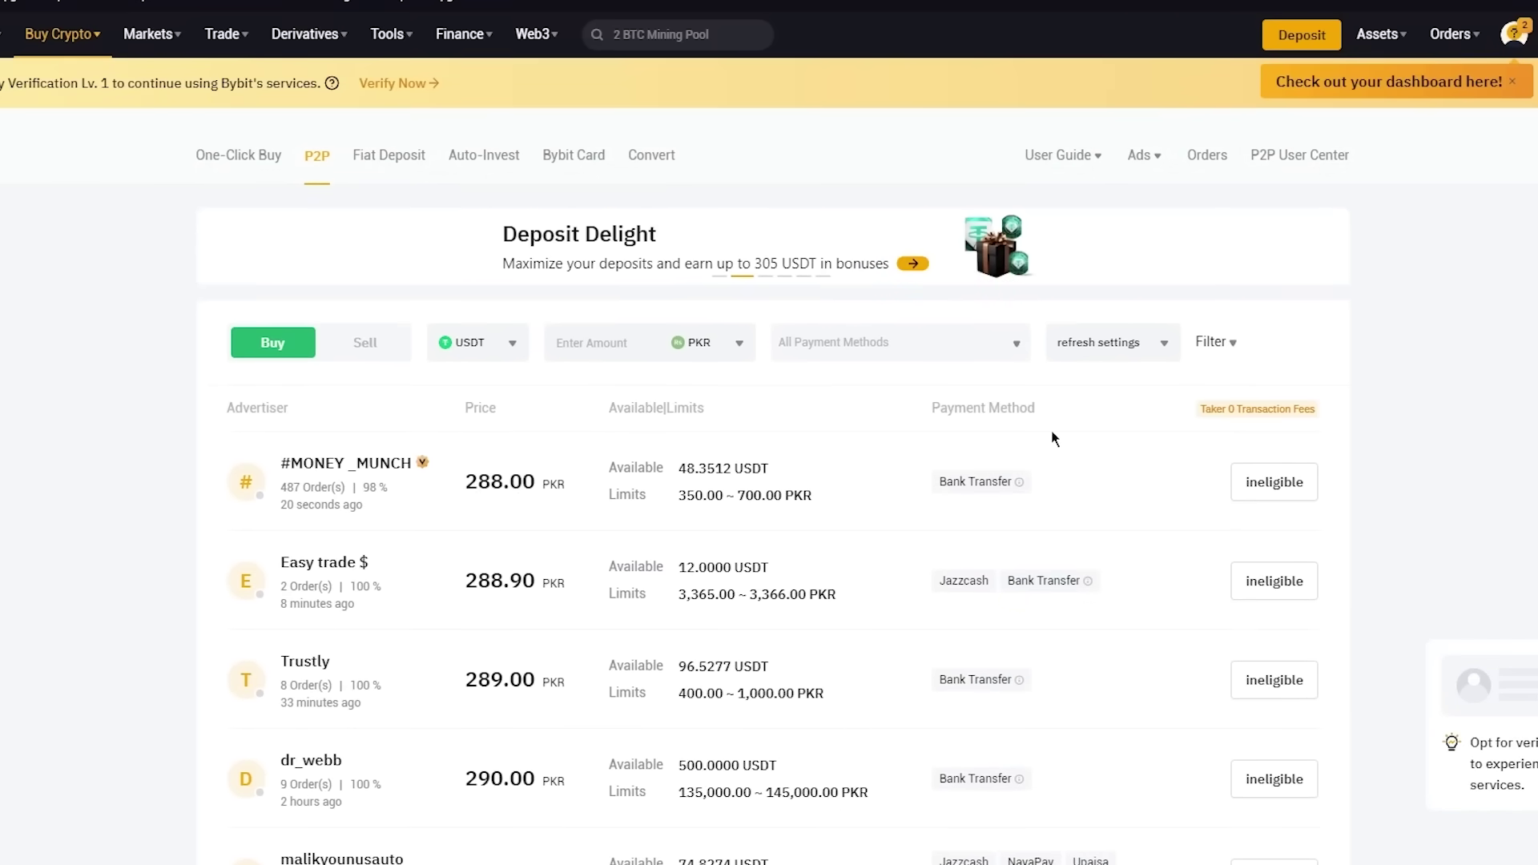
mouse_move(999, 482)
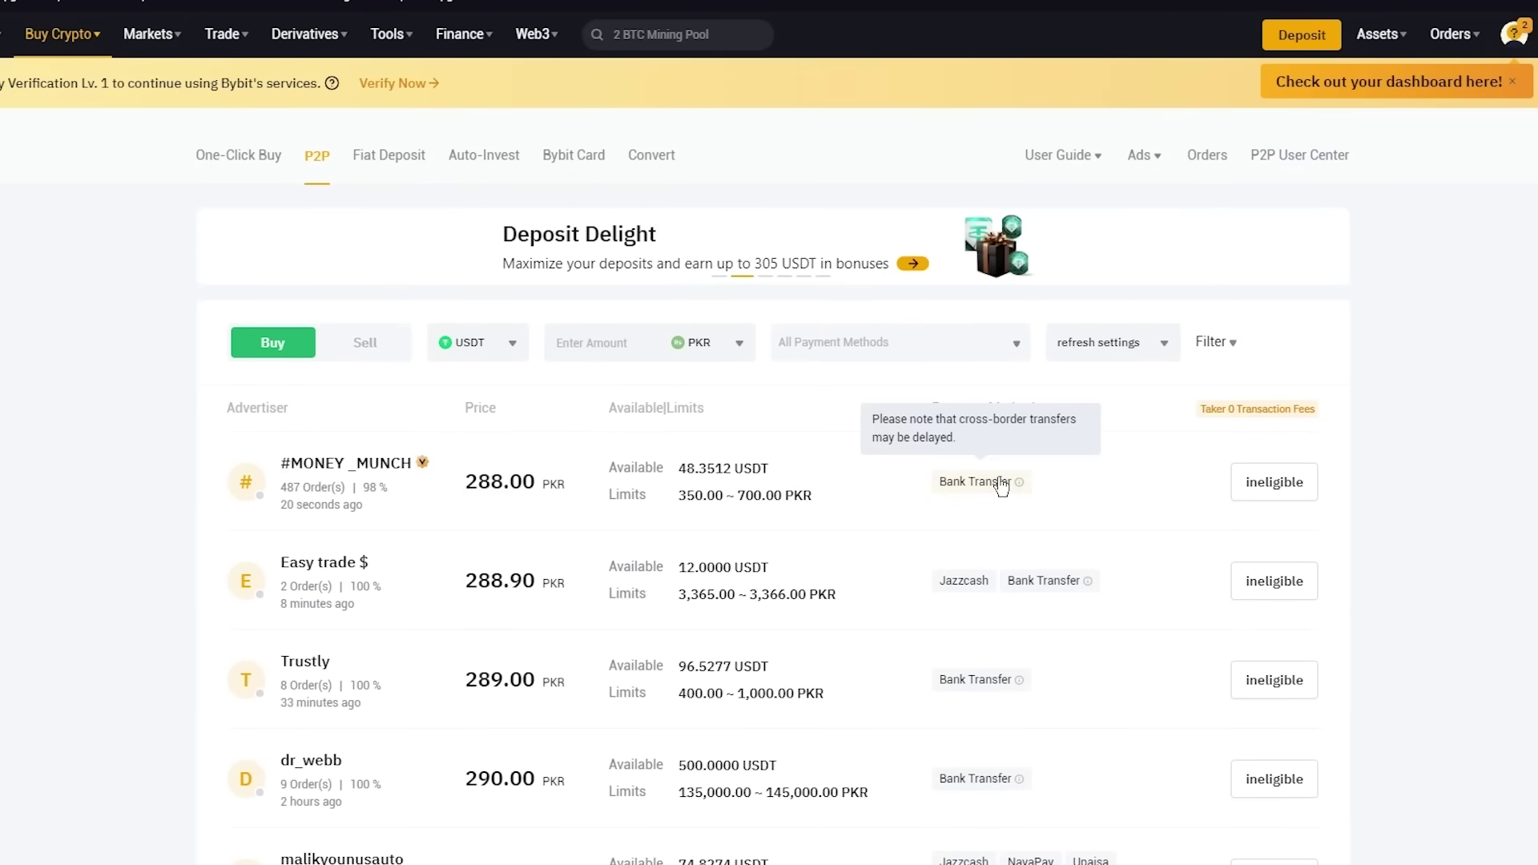
click(401, 180)
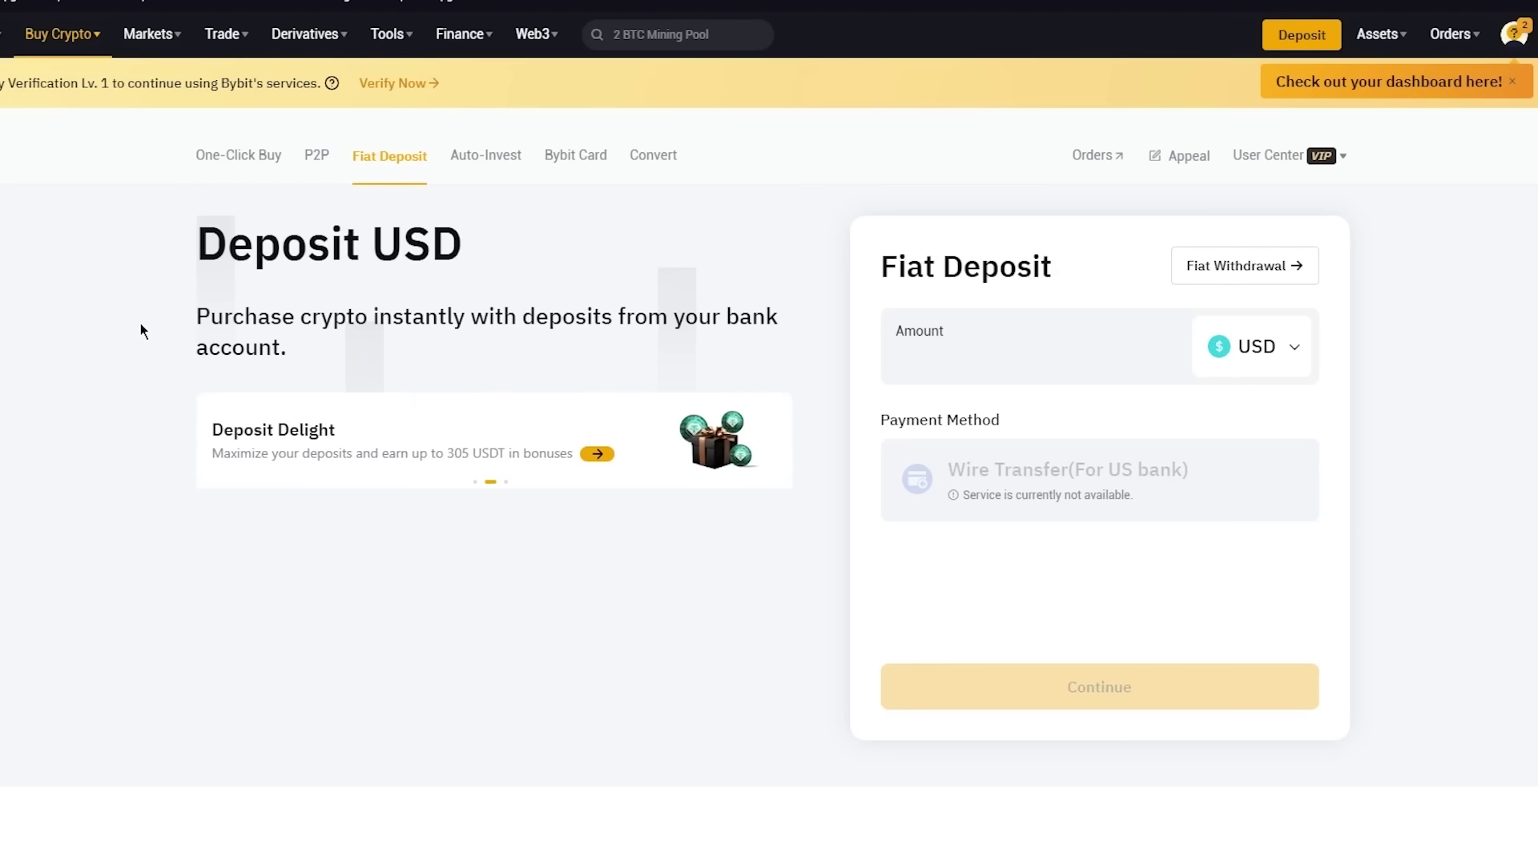
Open the Auto-Invest page and scroll down through it
click(483, 157)
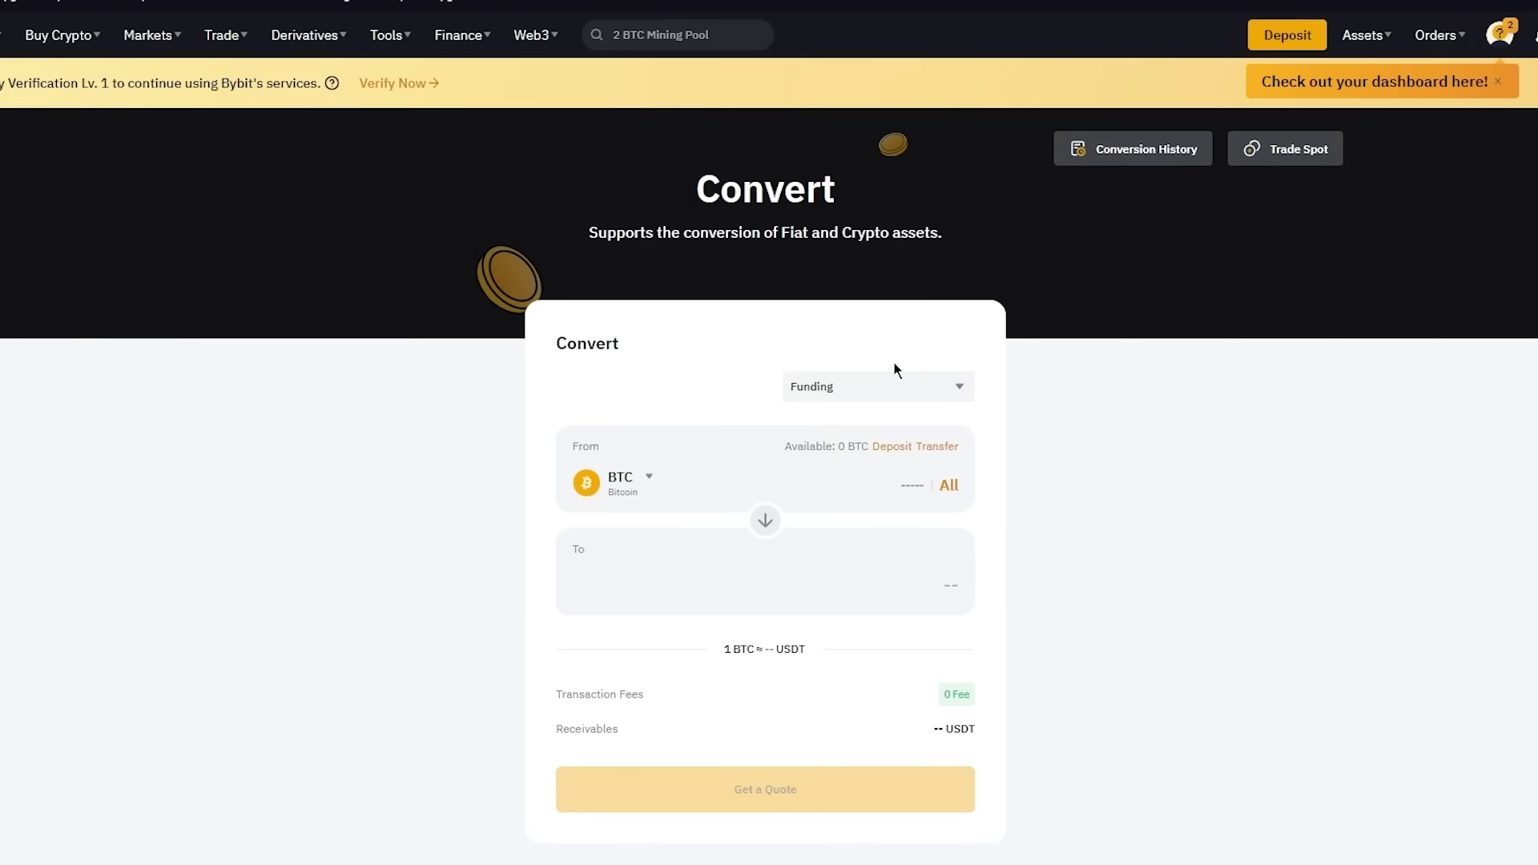
scroll(1081, 467, down, 1)
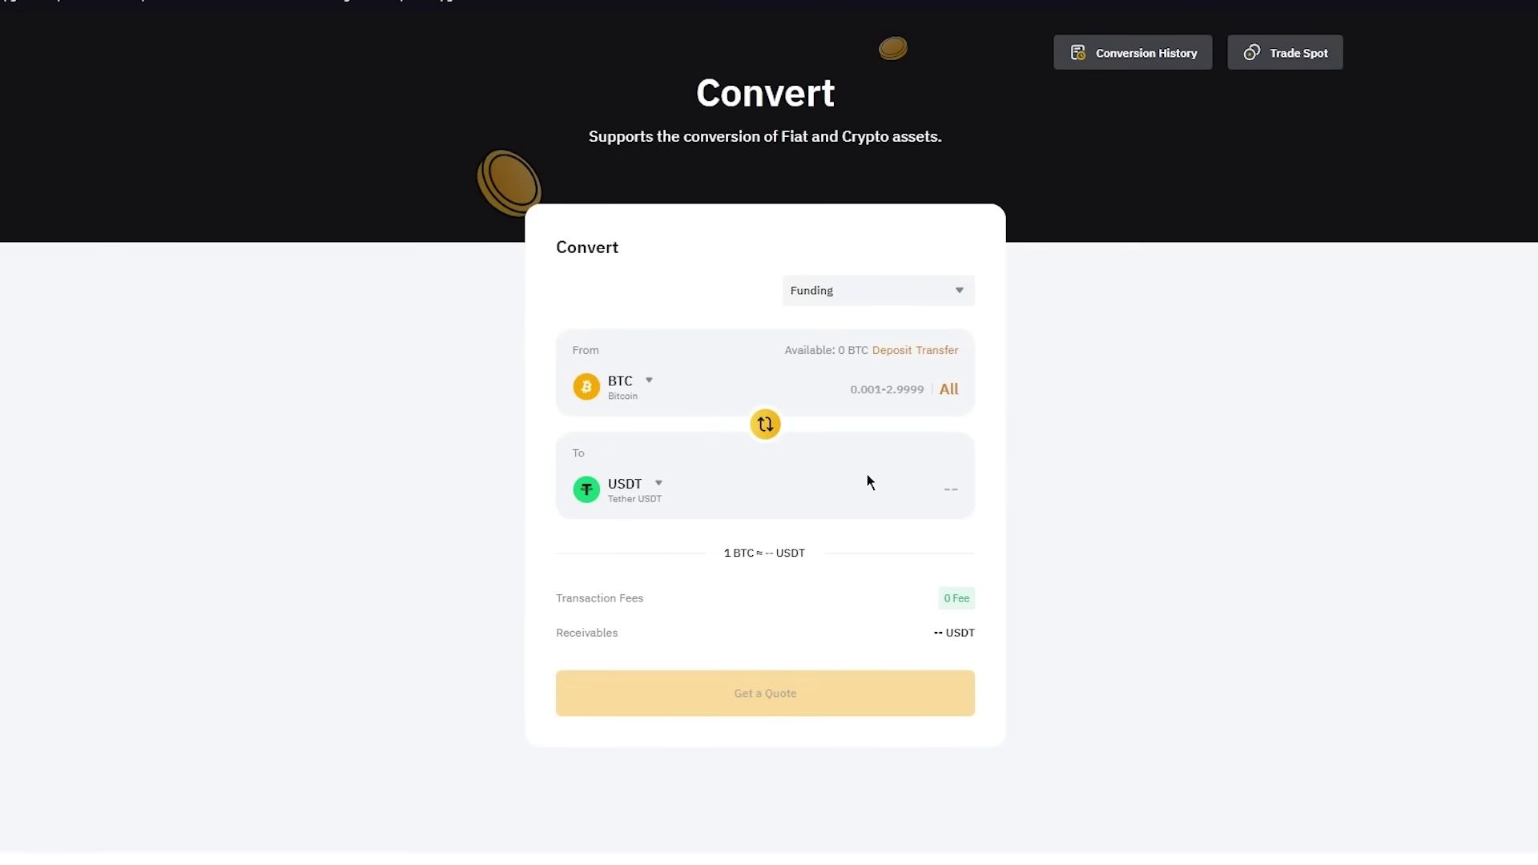